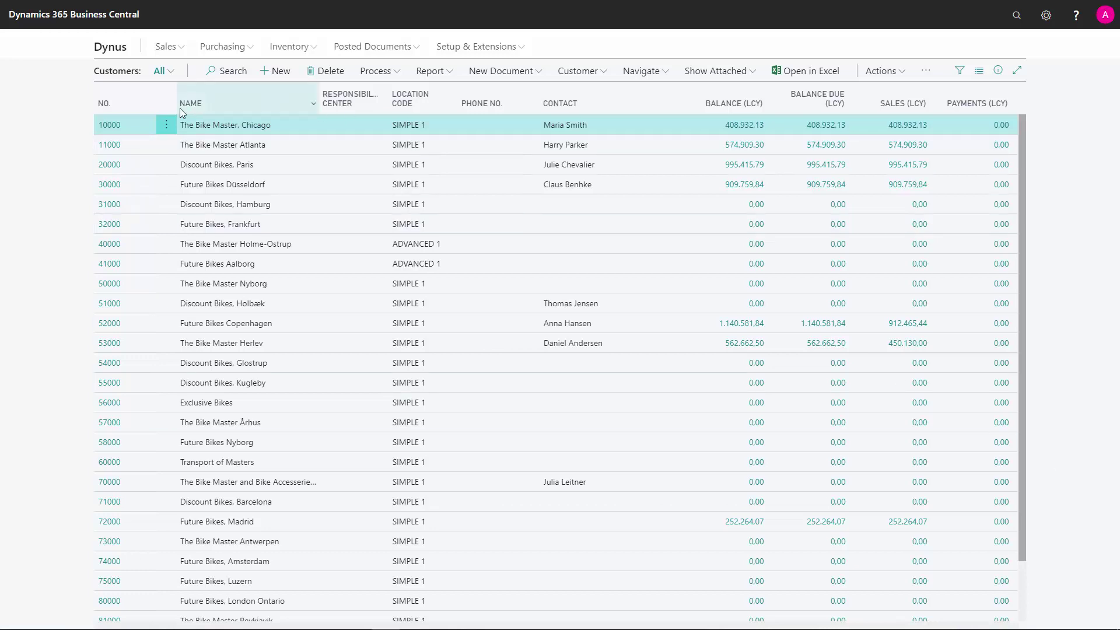
Open customer 10000's card and show its still-empty Customer Templates list.
click(119, 128)
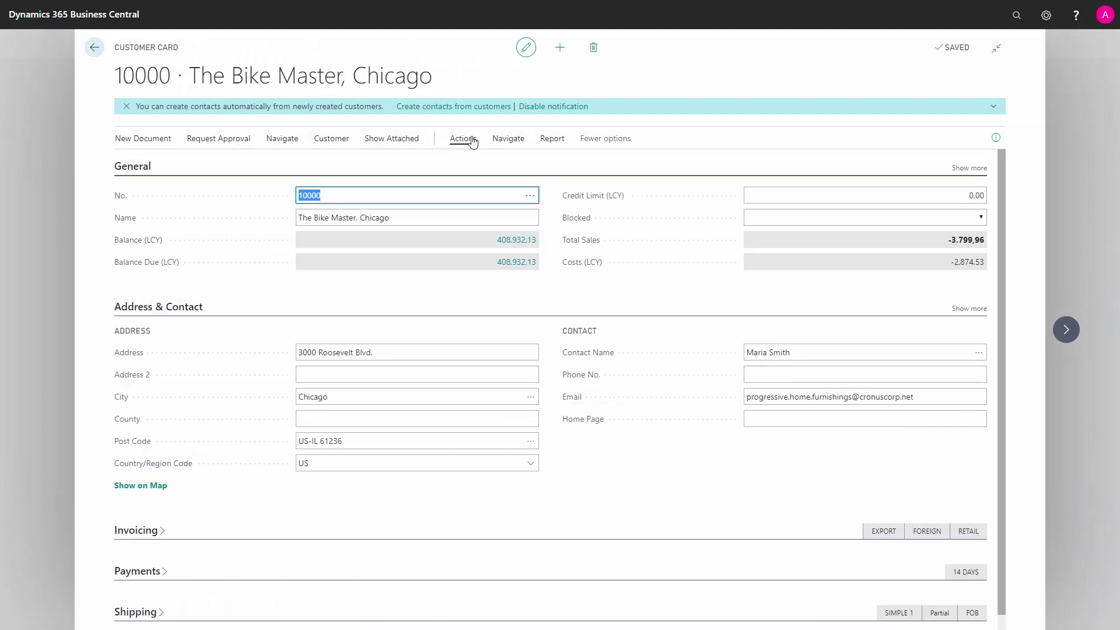
click(470, 140)
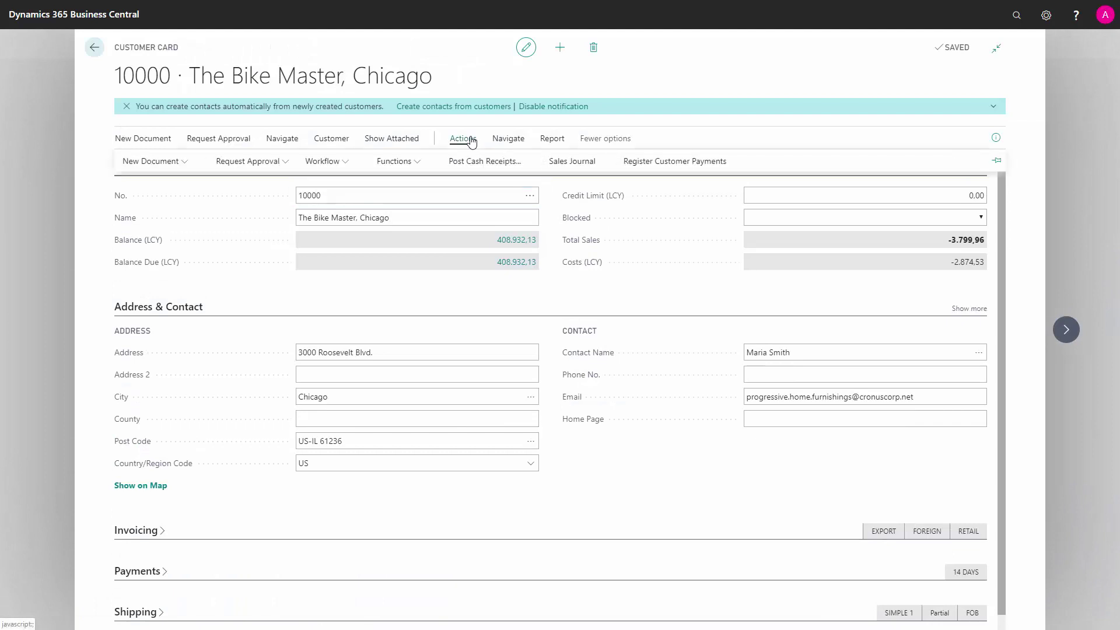
click(421, 163)
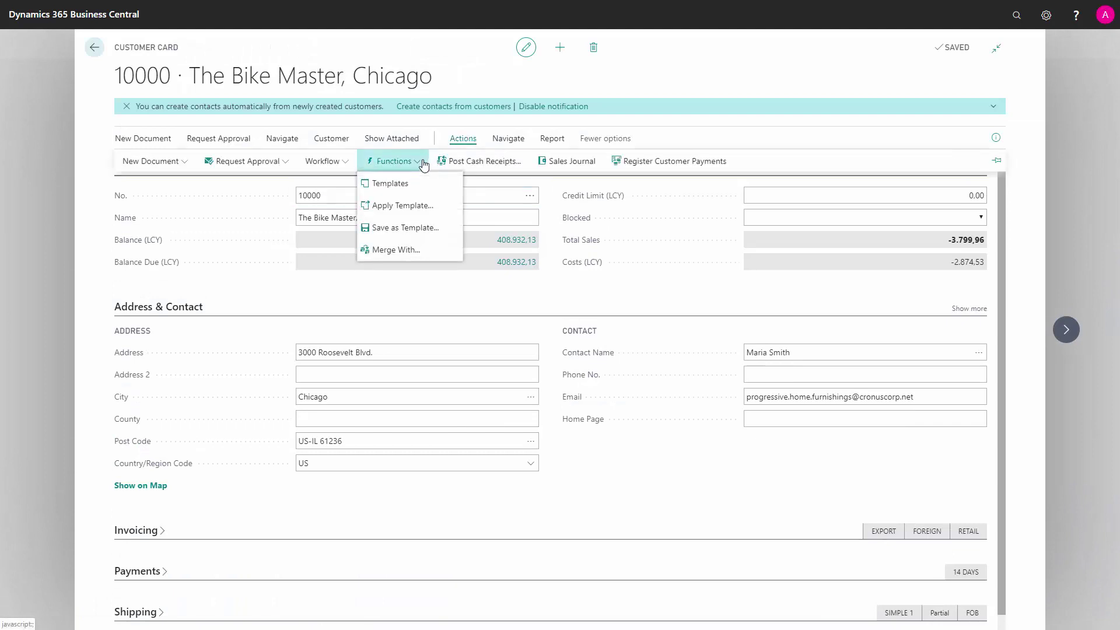
click(397, 190)
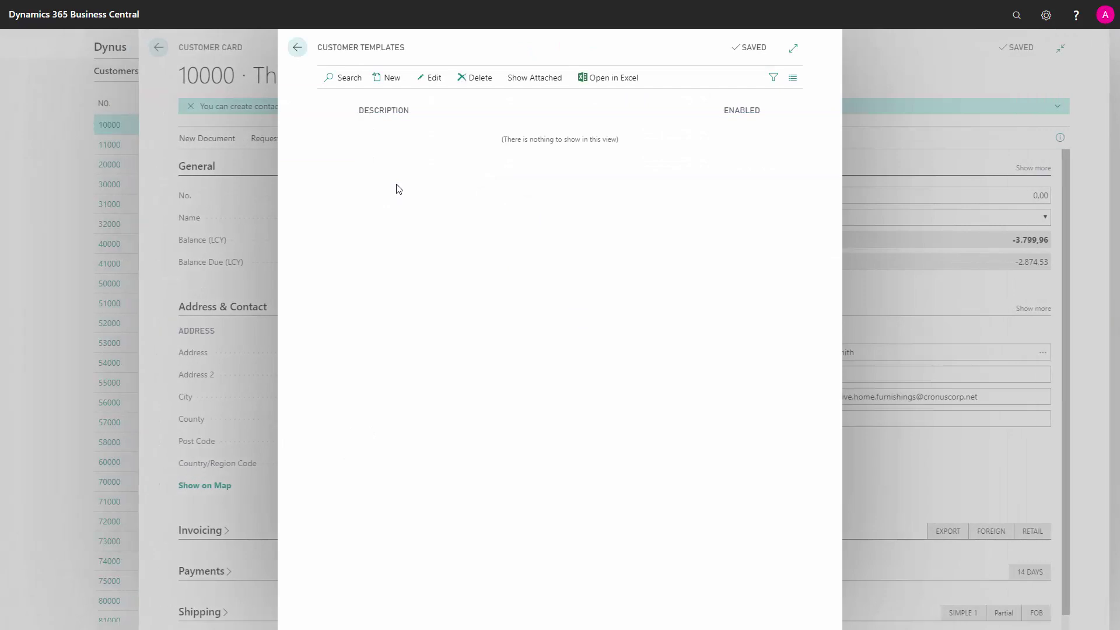
Add a customer template named Domestic with CUST as its number series.
click(392, 80)
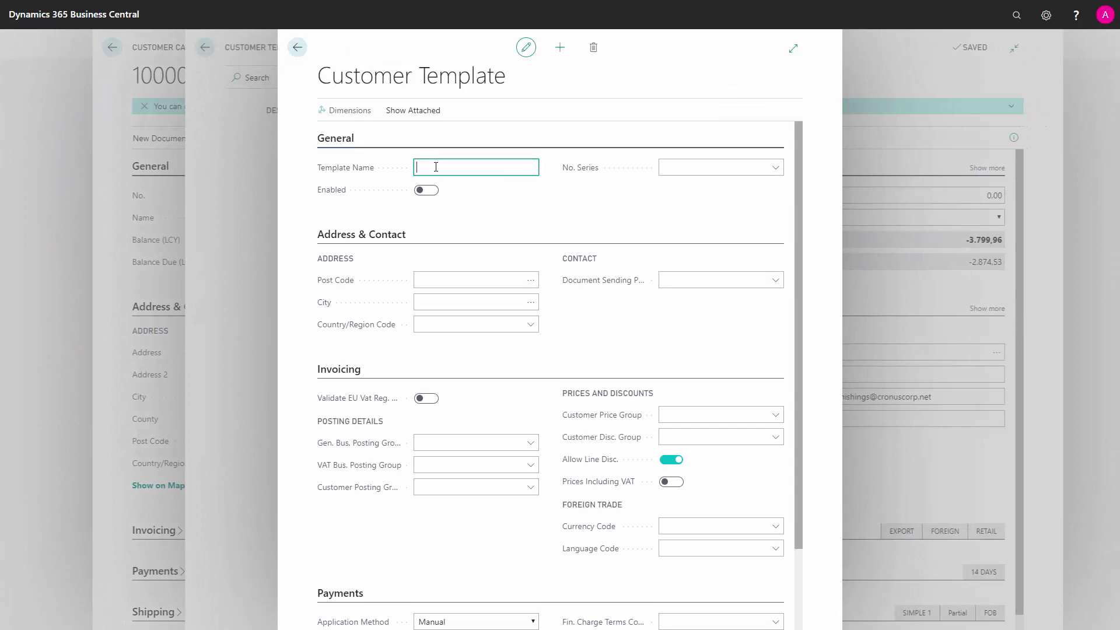
text(Domestic)
key(Tab)
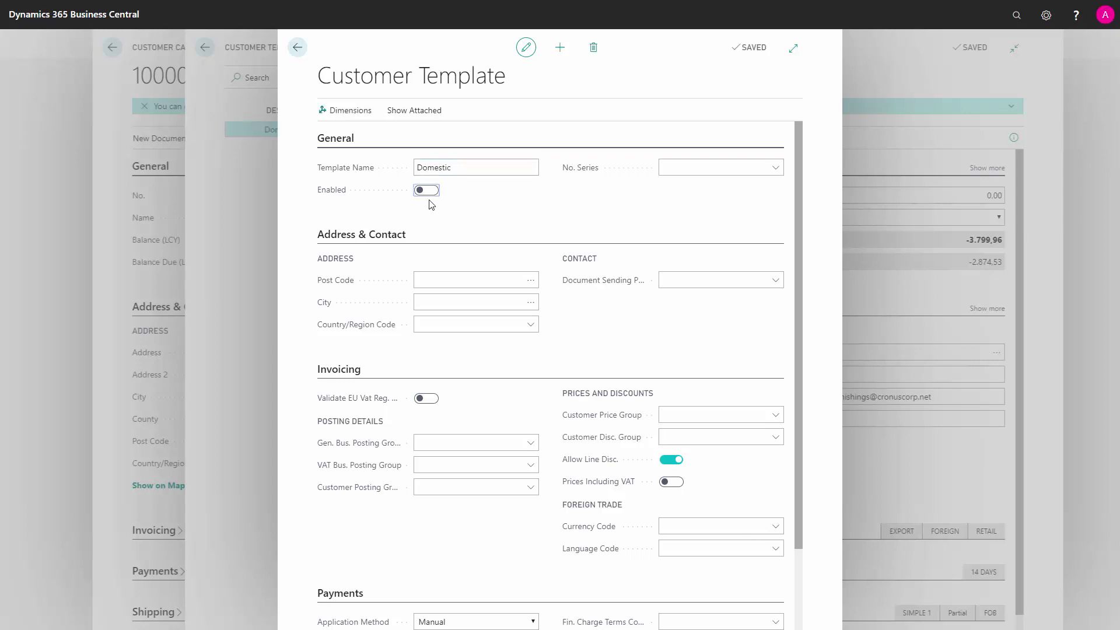
click(775, 169)
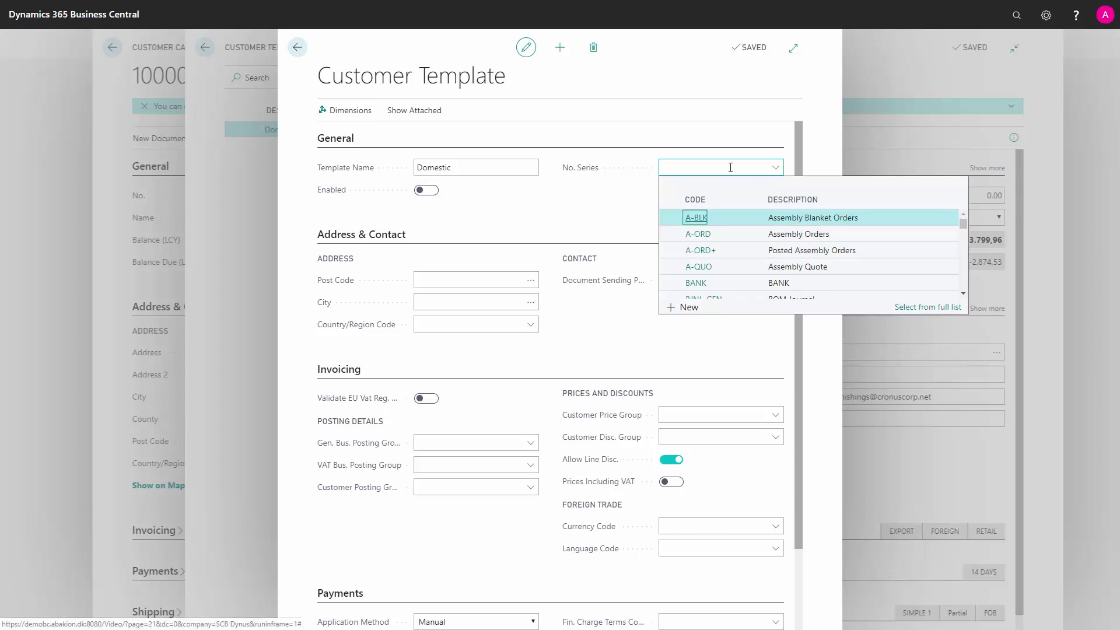
scroll(801, 225, down, 4)
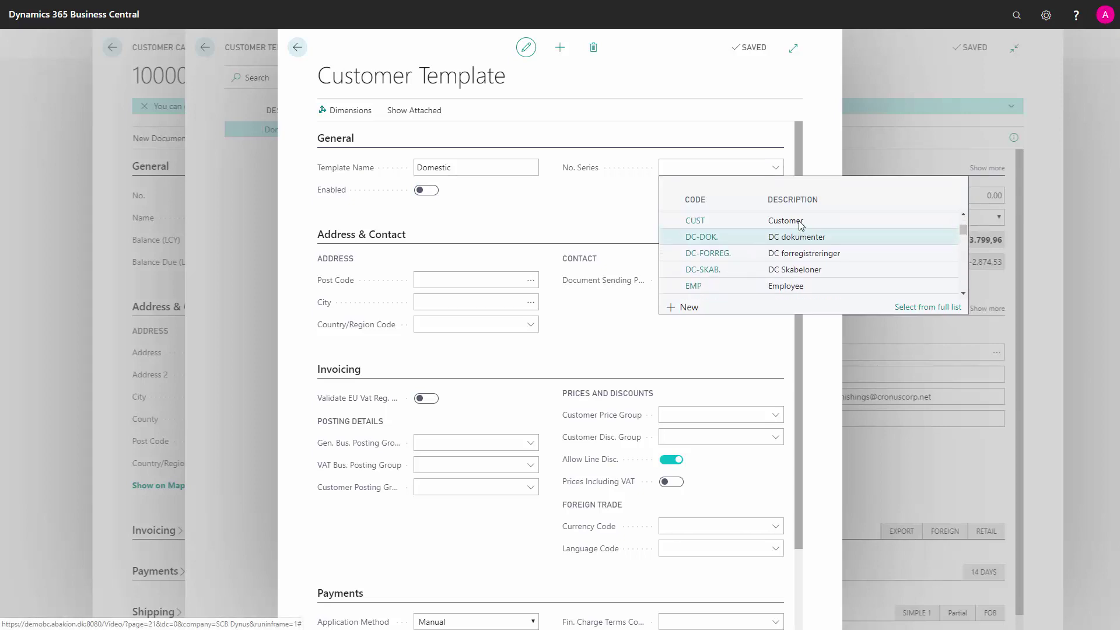
scroll(801, 225, up, 1)
click(803, 265)
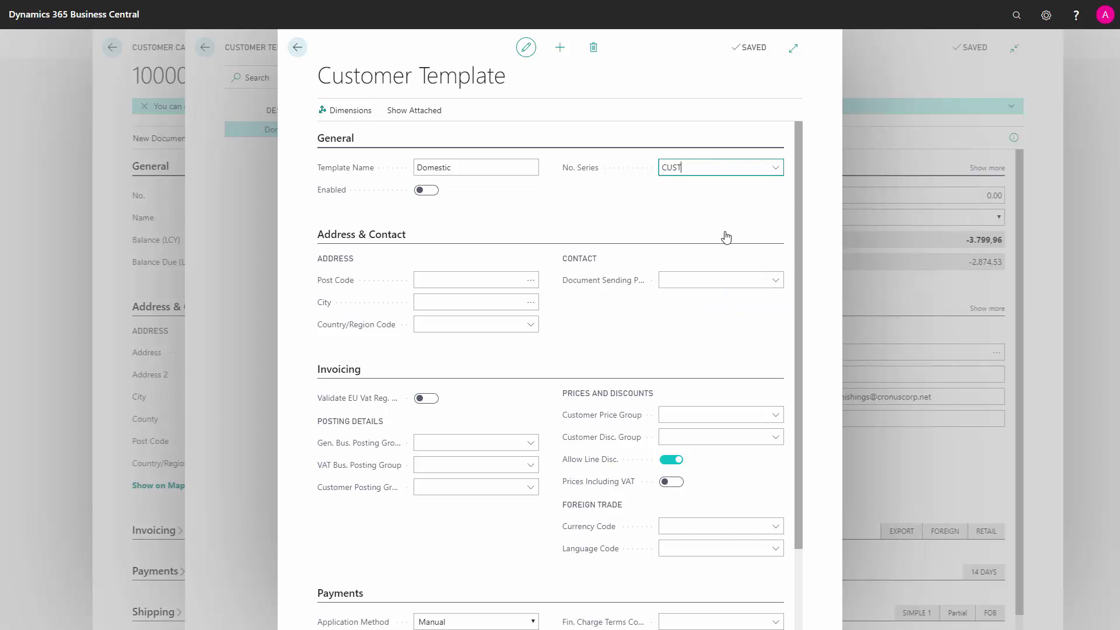
click(625, 205)
Set the Domestic template's general business, customer and VAT business posting groups to DOMESTIC.
scroll(532, 220, down, 3)
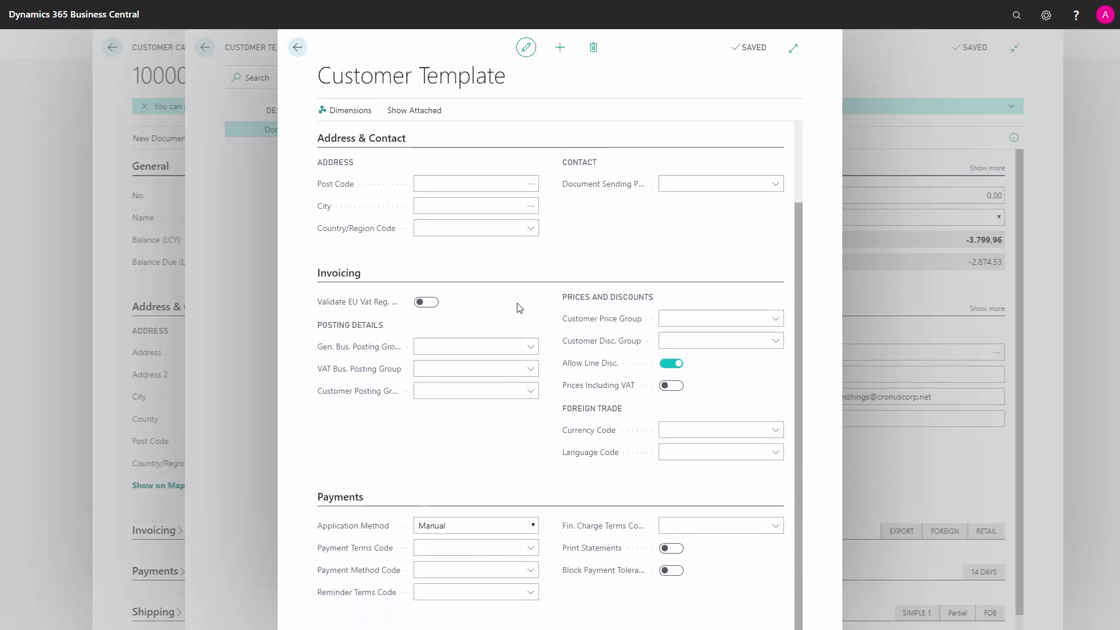
click(529, 348)
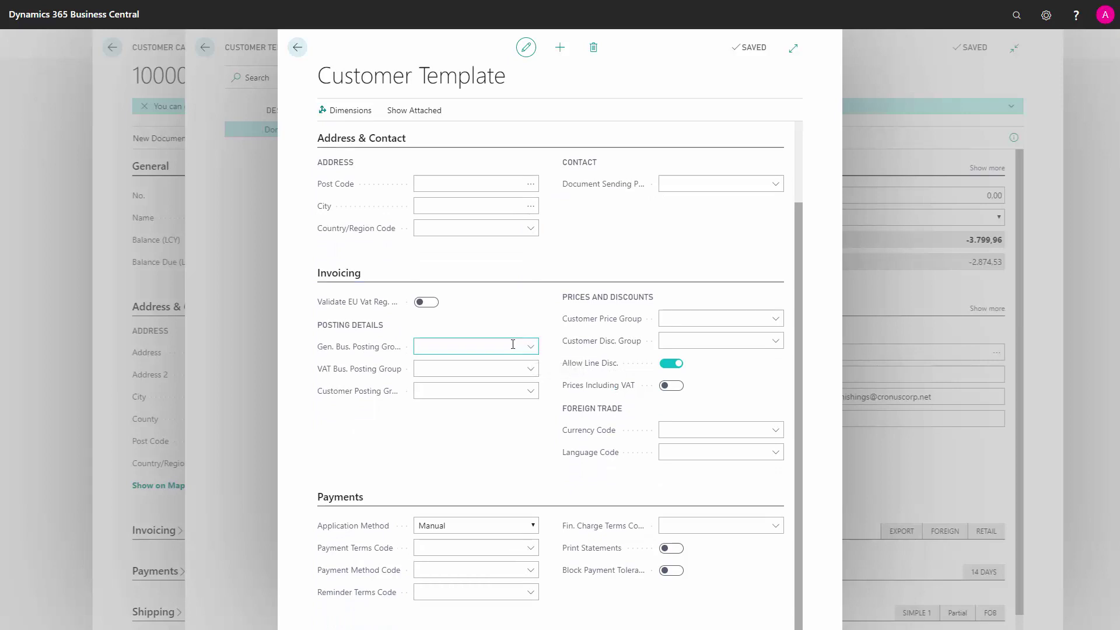
text(do)
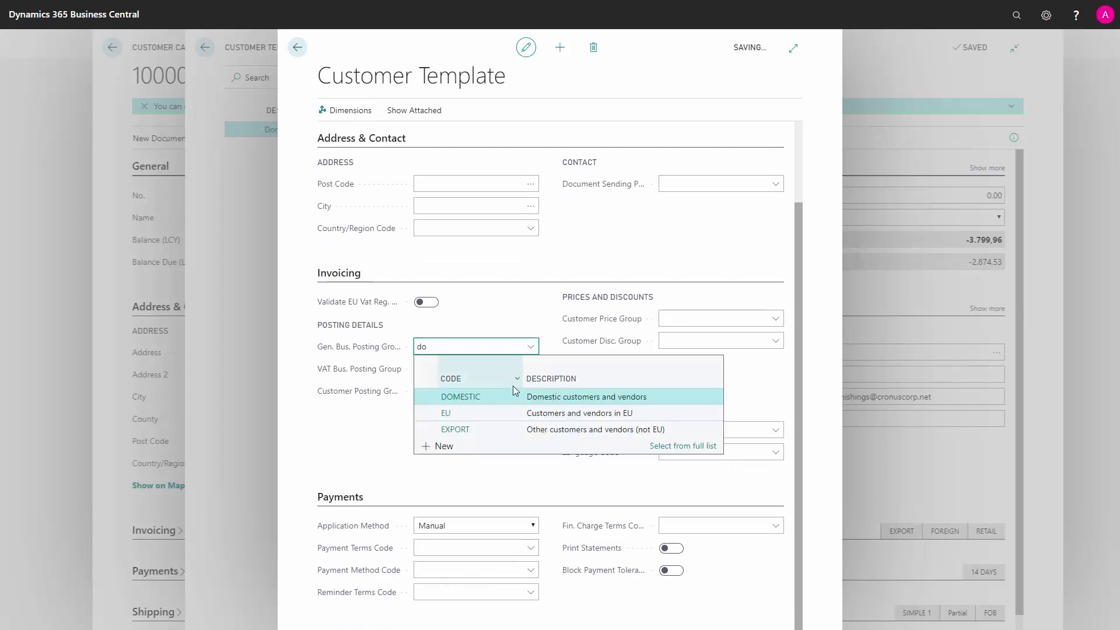
click(493, 398)
click(457, 389)
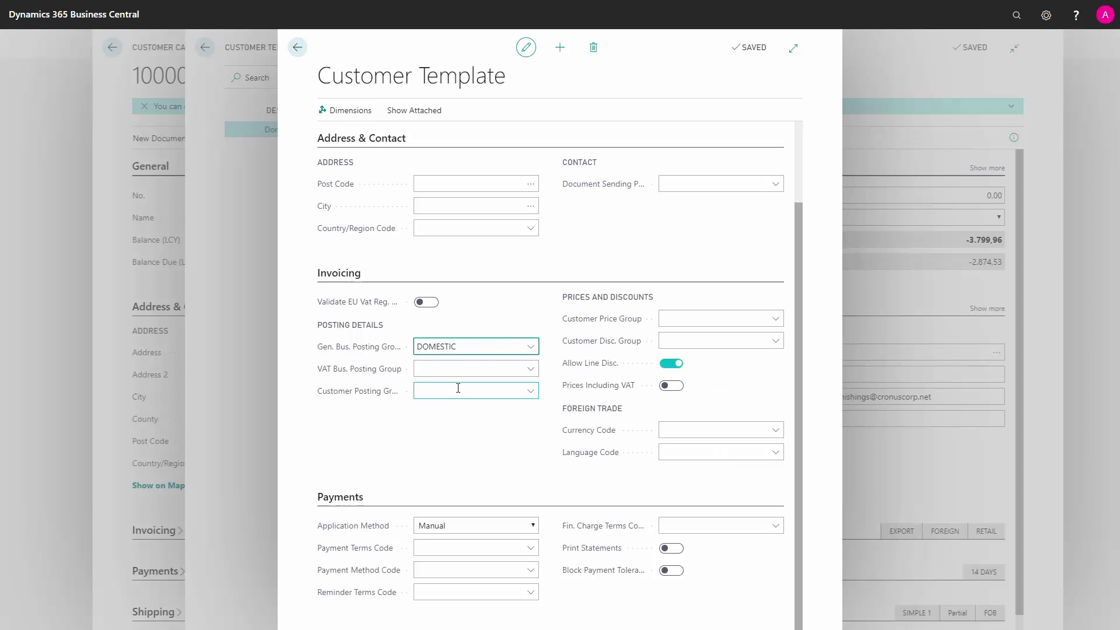
text(d)
click(467, 421)
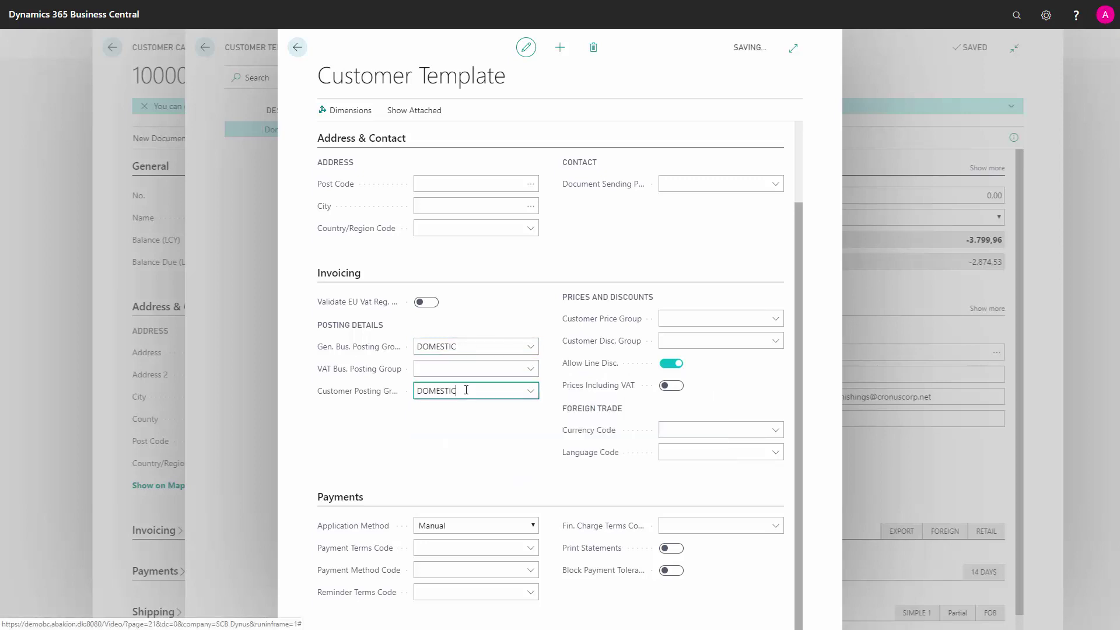
click(466, 369)
click(470, 418)
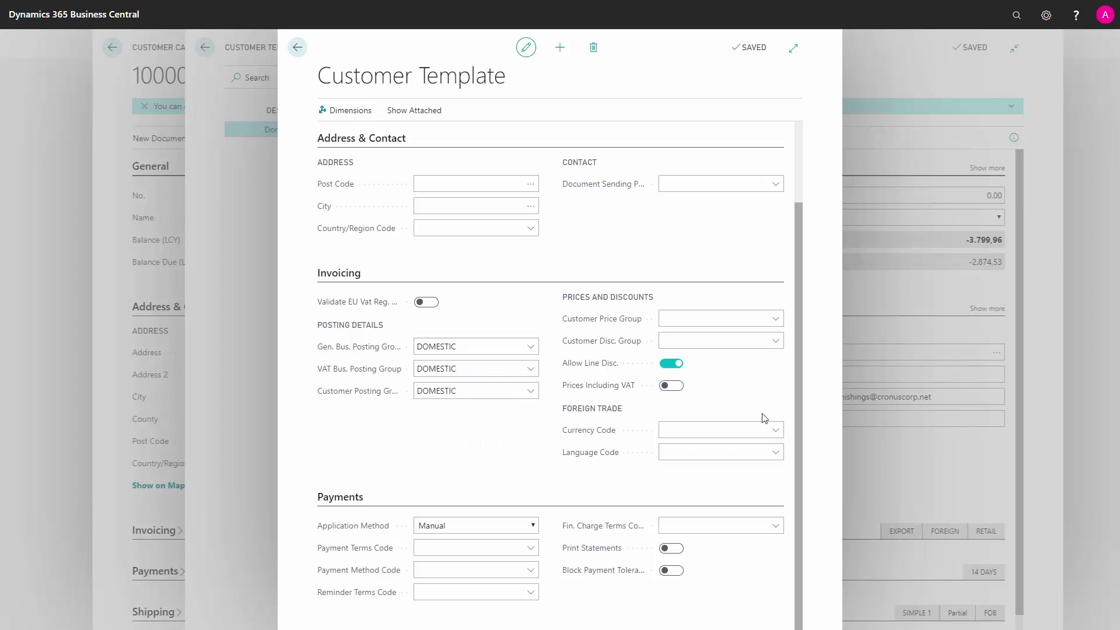
Set the Domestic template's language code to DAN (Danish).
click(776, 430)
click(765, 453)
text(dan)
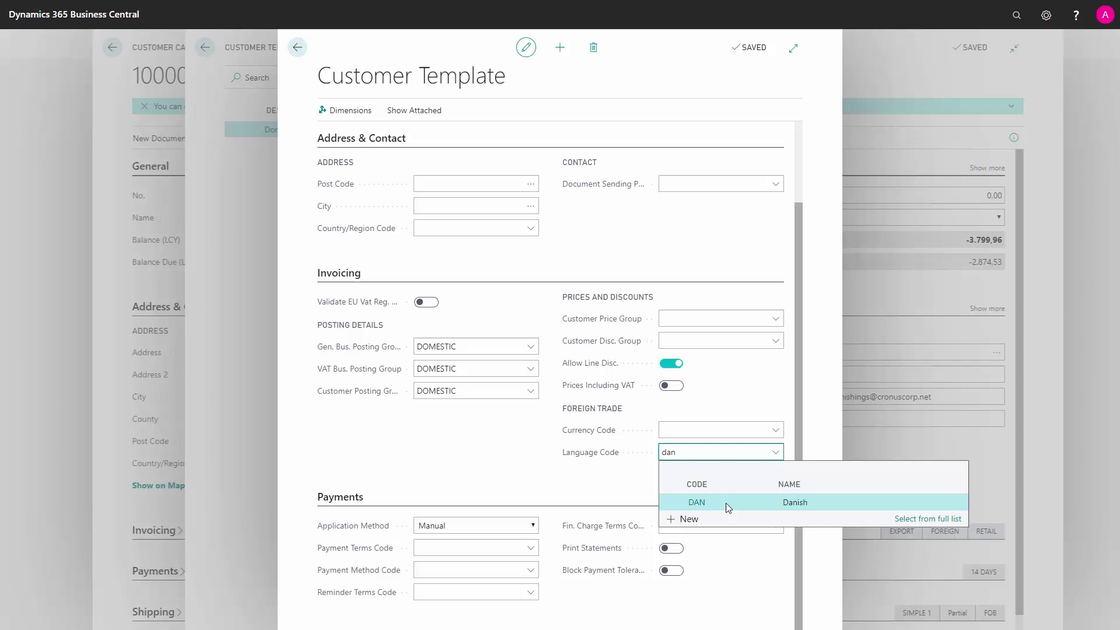
click(508, 477)
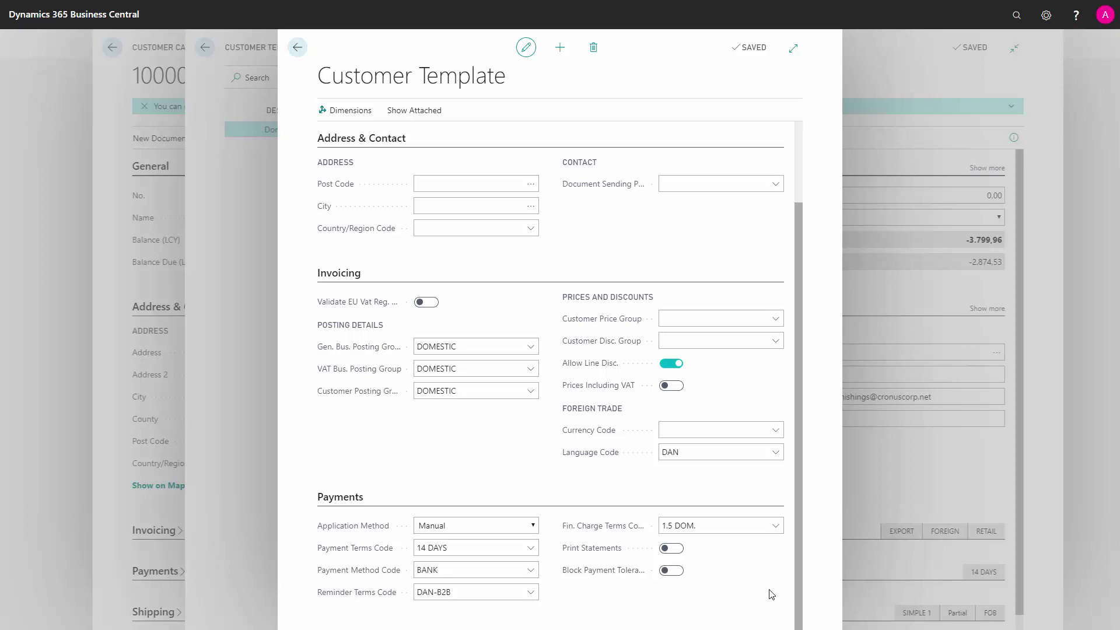
Review the Domestic template's default dimensions without changes, then close the template.
click(366, 123)
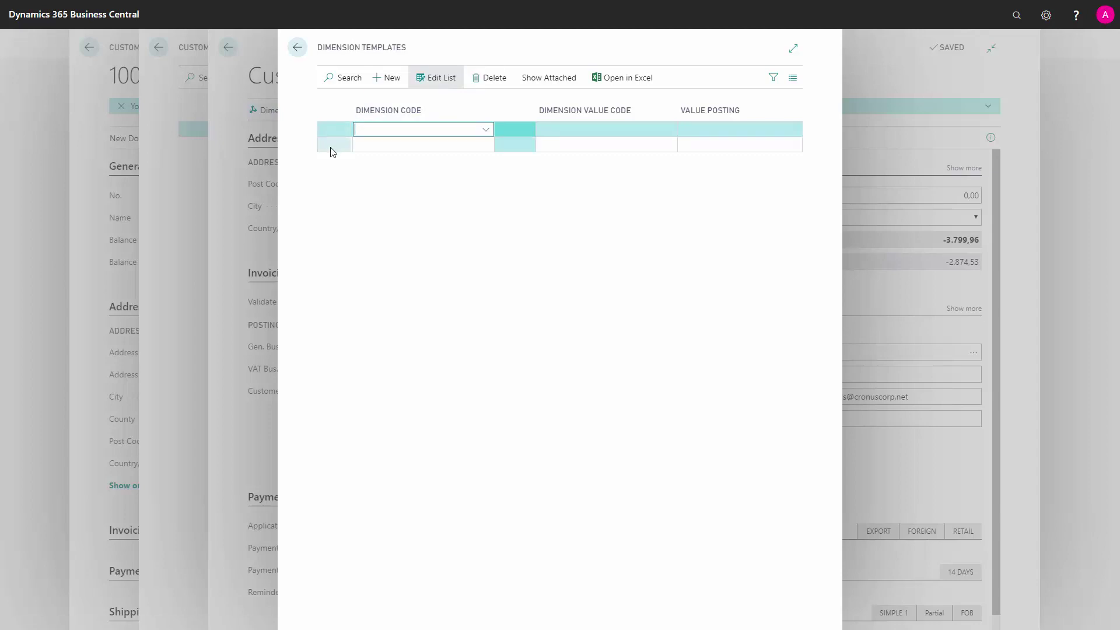
click(299, 48)
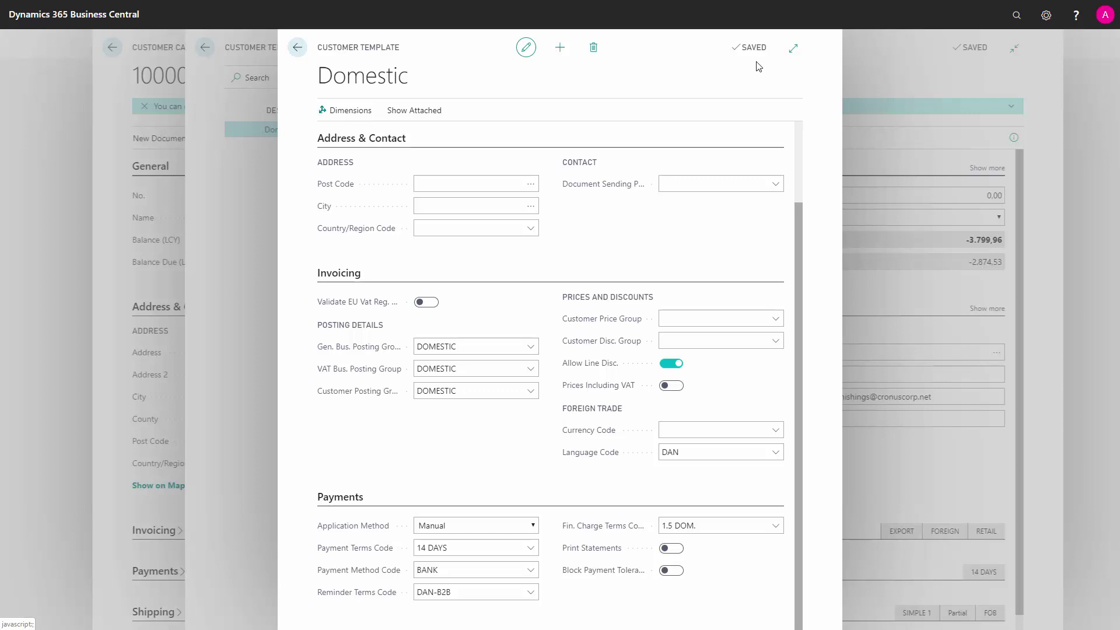
click(298, 48)
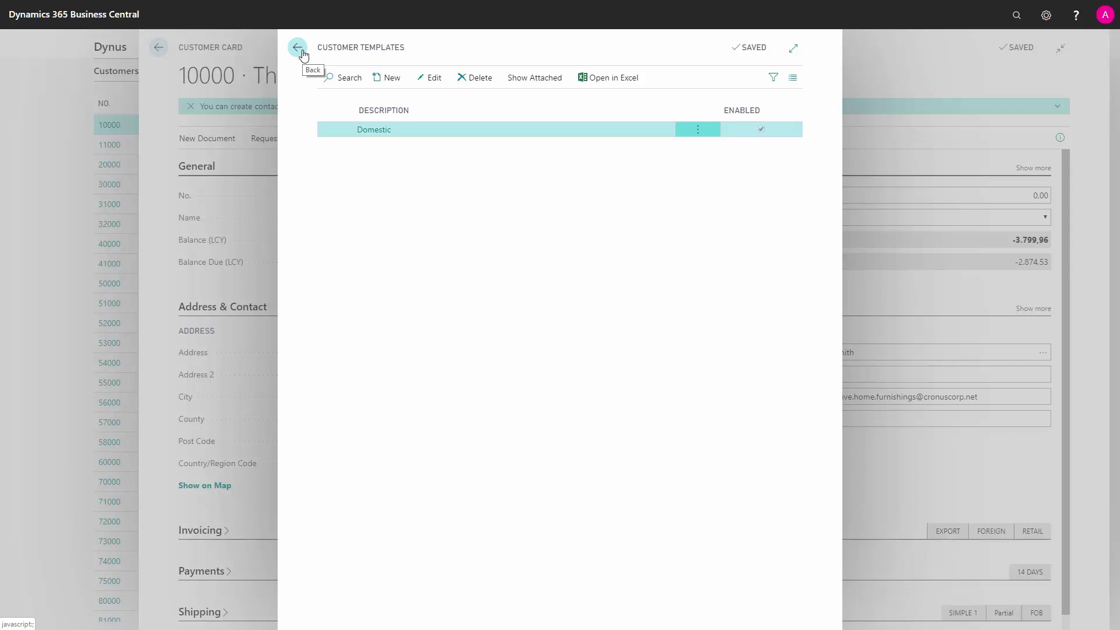
Save customer 10000's settings as a new template named Export with the CUST number series.
click(297, 48)
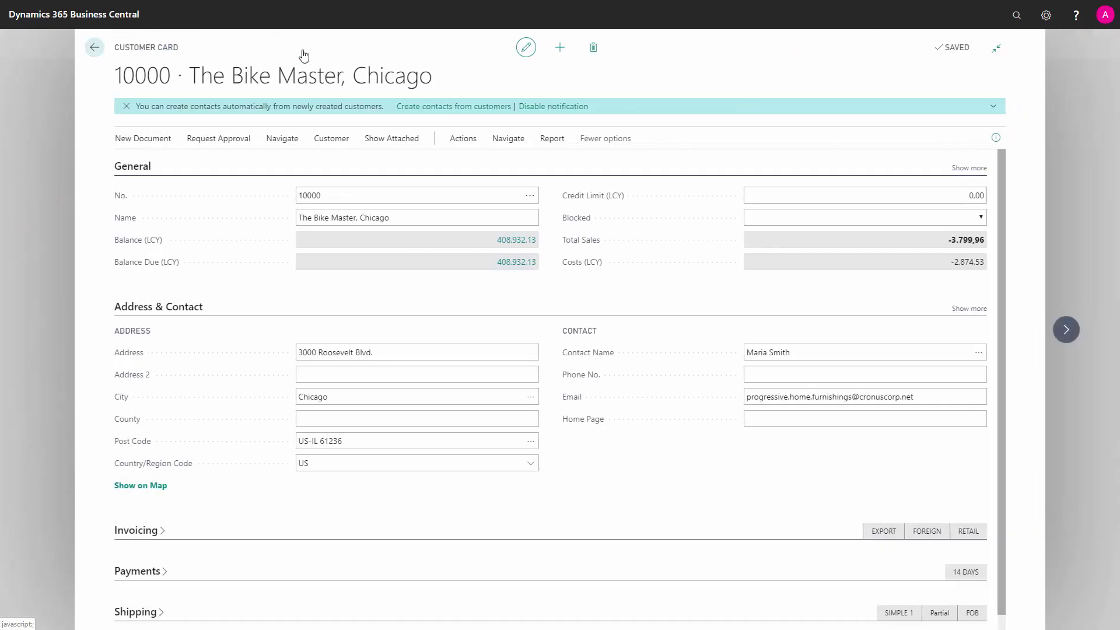
click(463, 138)
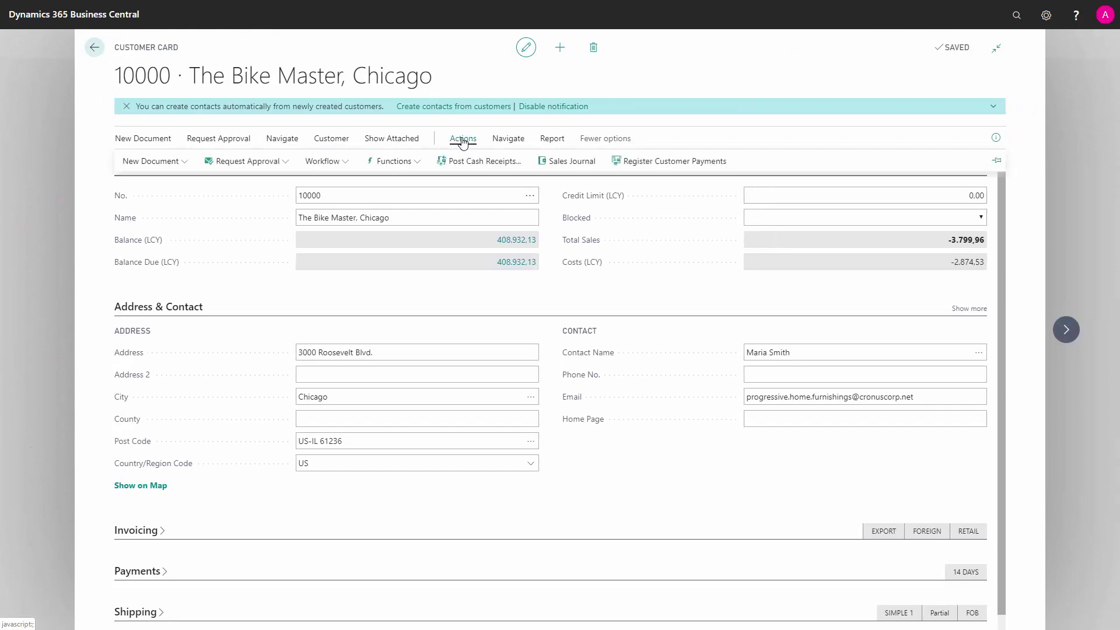
click(428, 161)
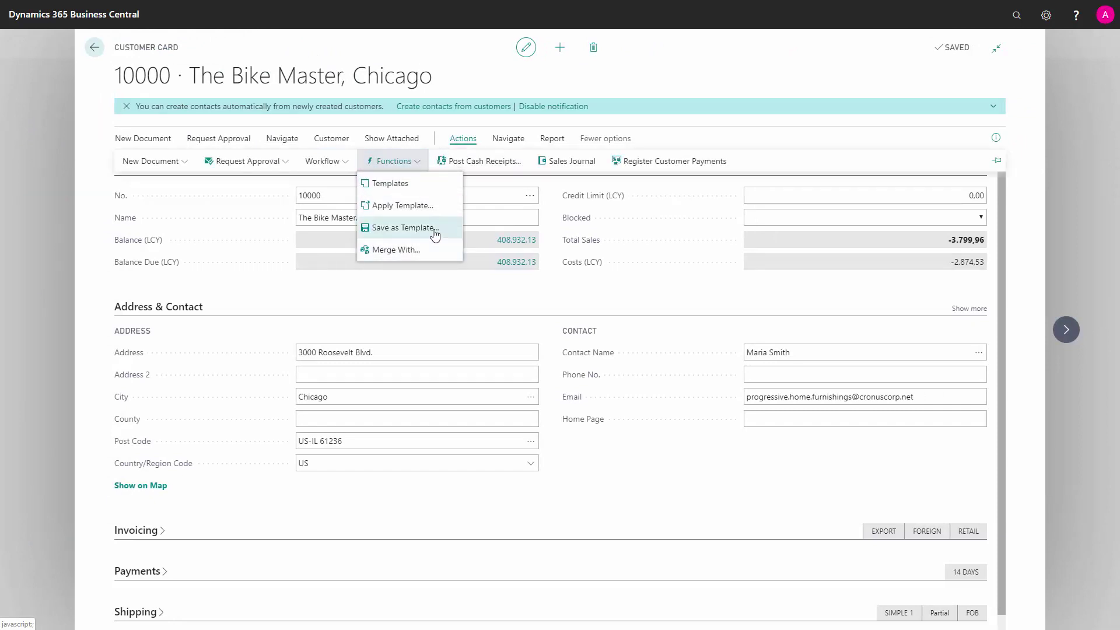
click(434, 233)
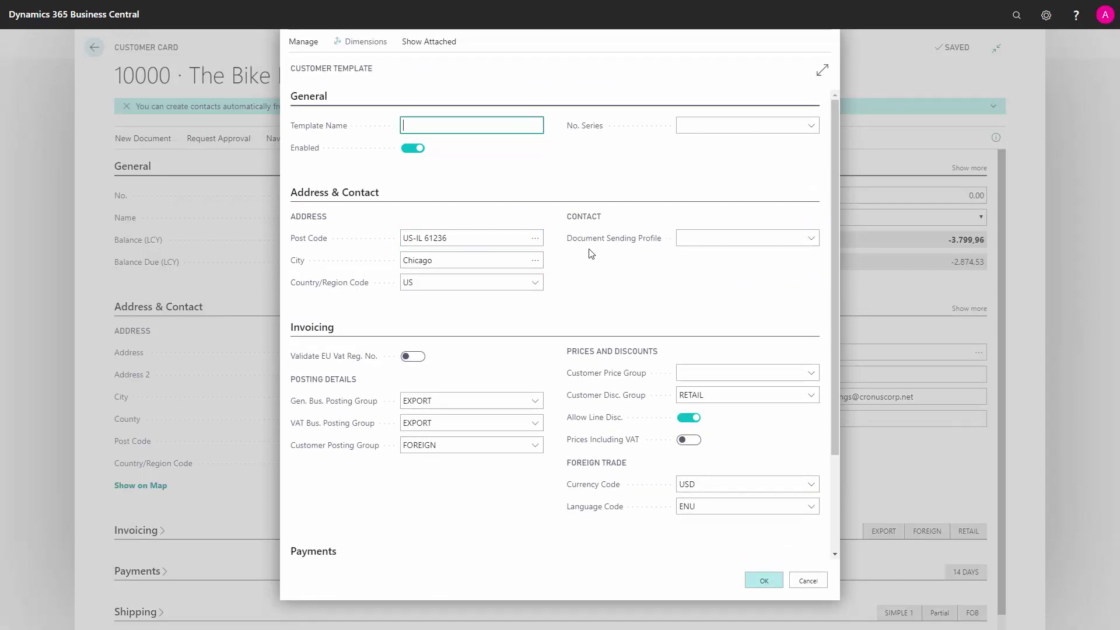
text(Export)
click(761, 126)
click(811, 125)
scroll(807, 191, down, 5)
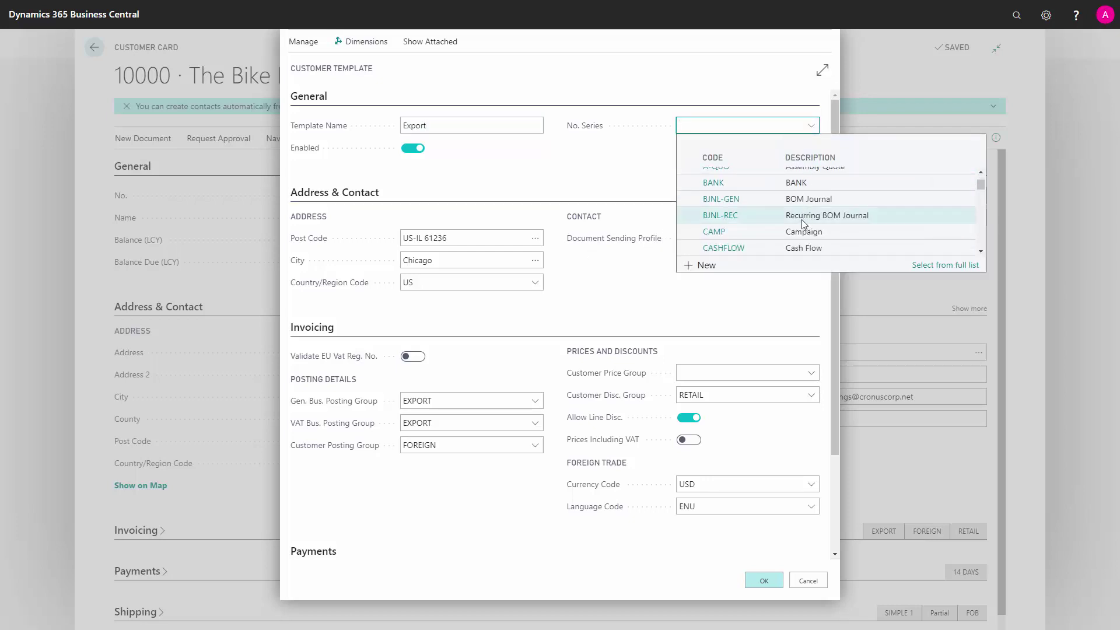
click(752, 222)
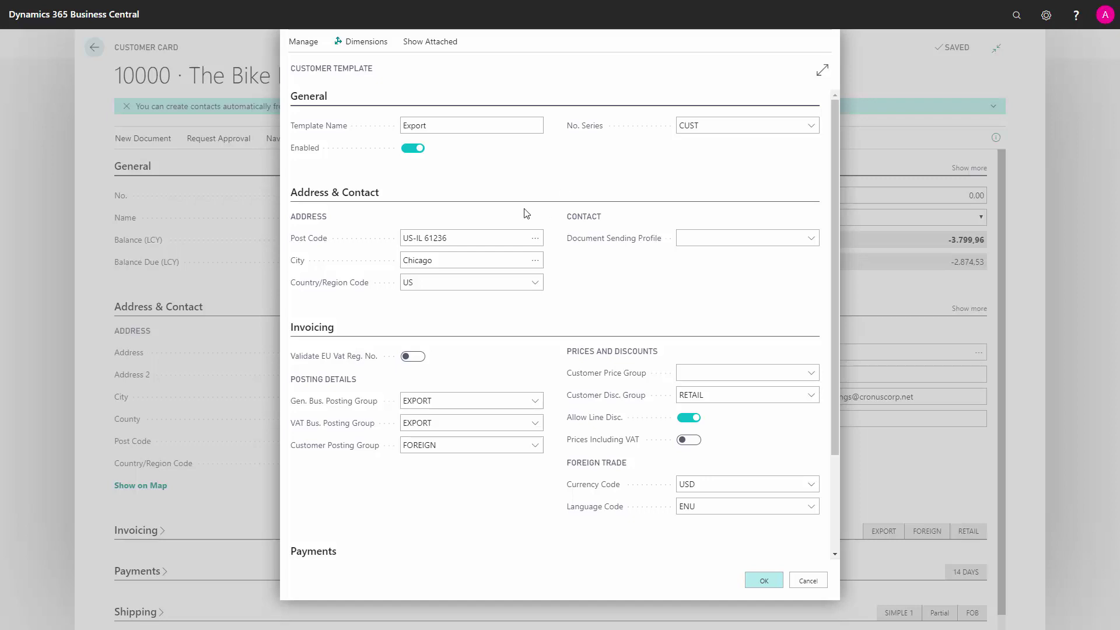
Clear the Export template's post code, city Chicago, country/region US and currency USD.
click(498, 237)
key(Delete)
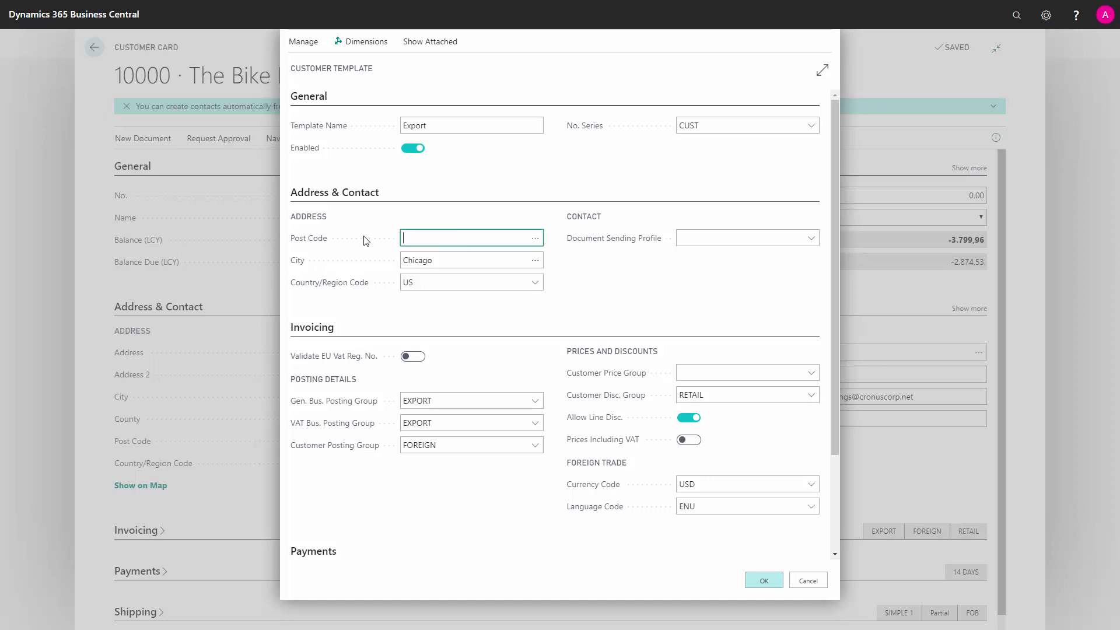
click(443, 259)
key(ctrl+a)
key(Delete)
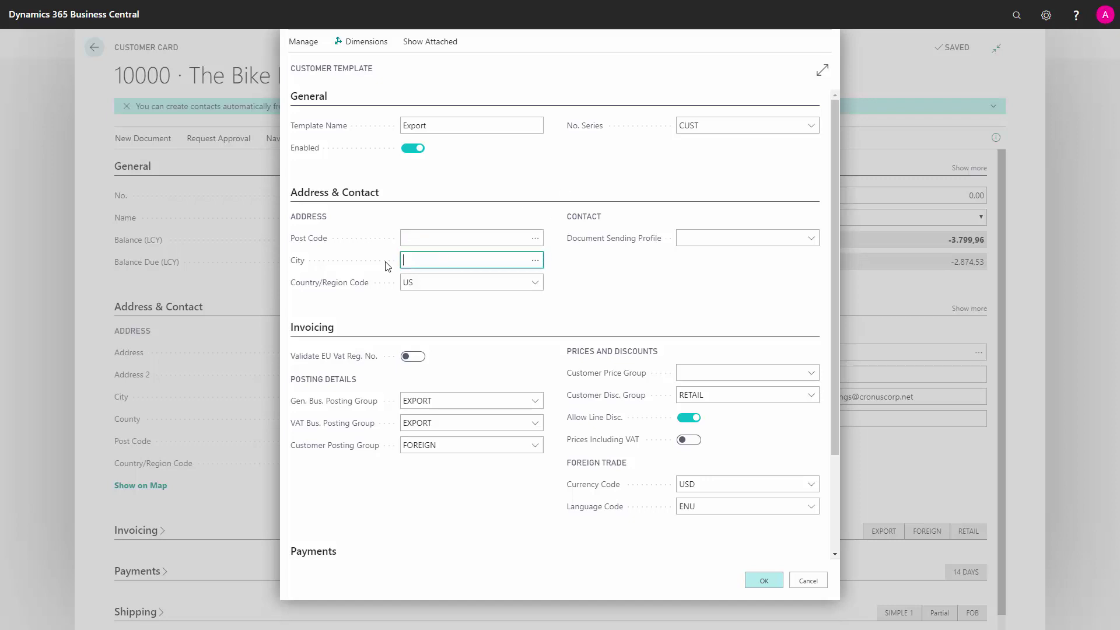
key(Tab)
key(Delete)
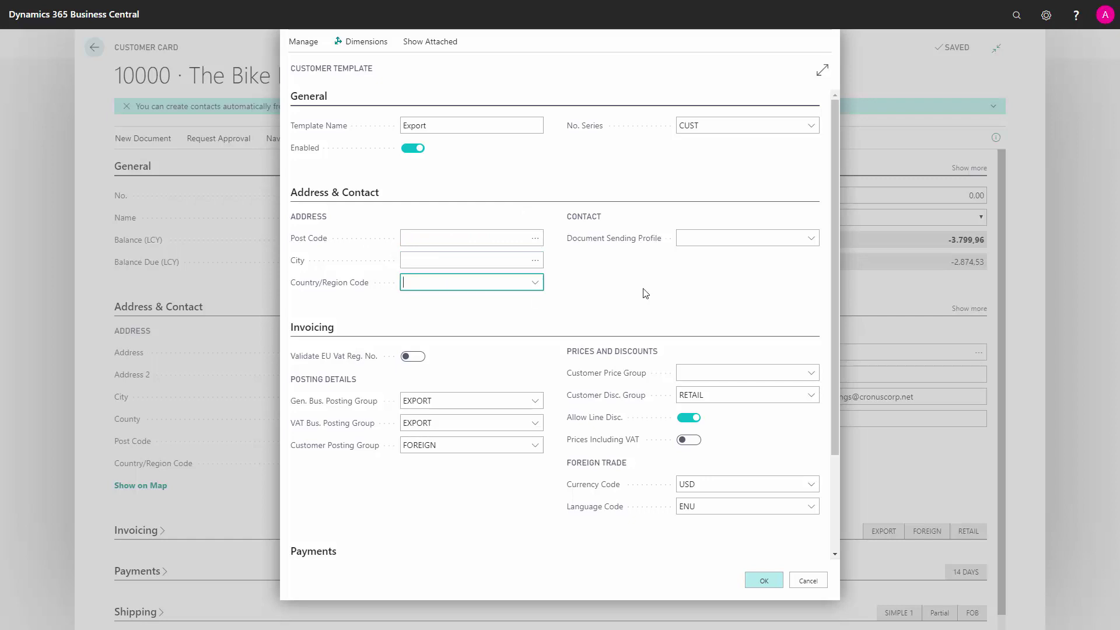
key(Escape)
drag(722, 485, 635, 486)
key(Delete)
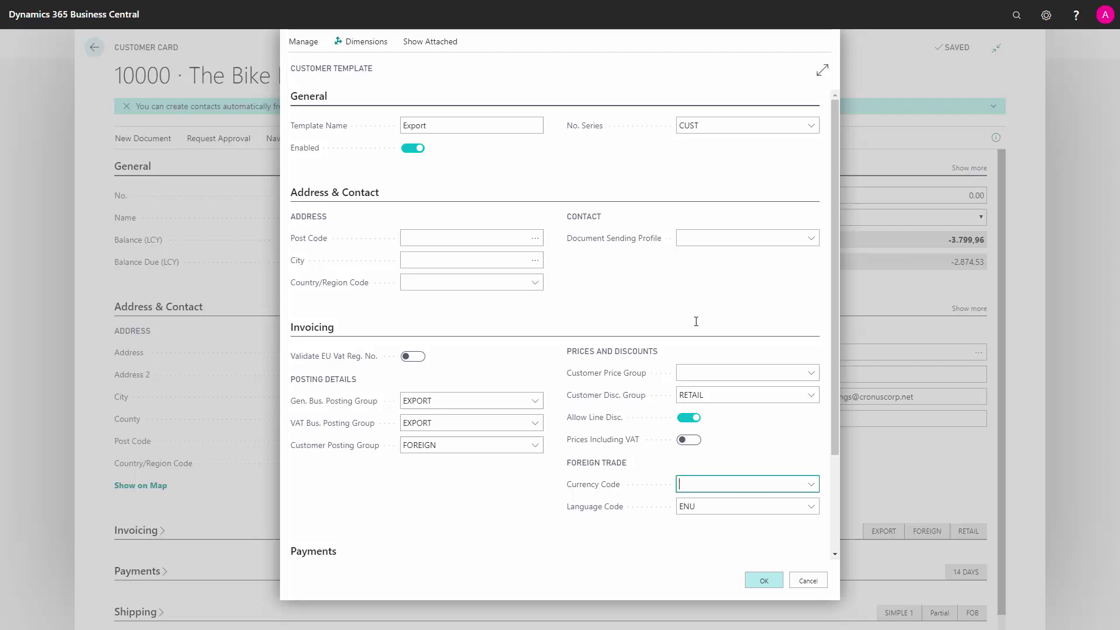
Delete the PROJECT default dimension line from the Export template and save the template.
click(374, 46)
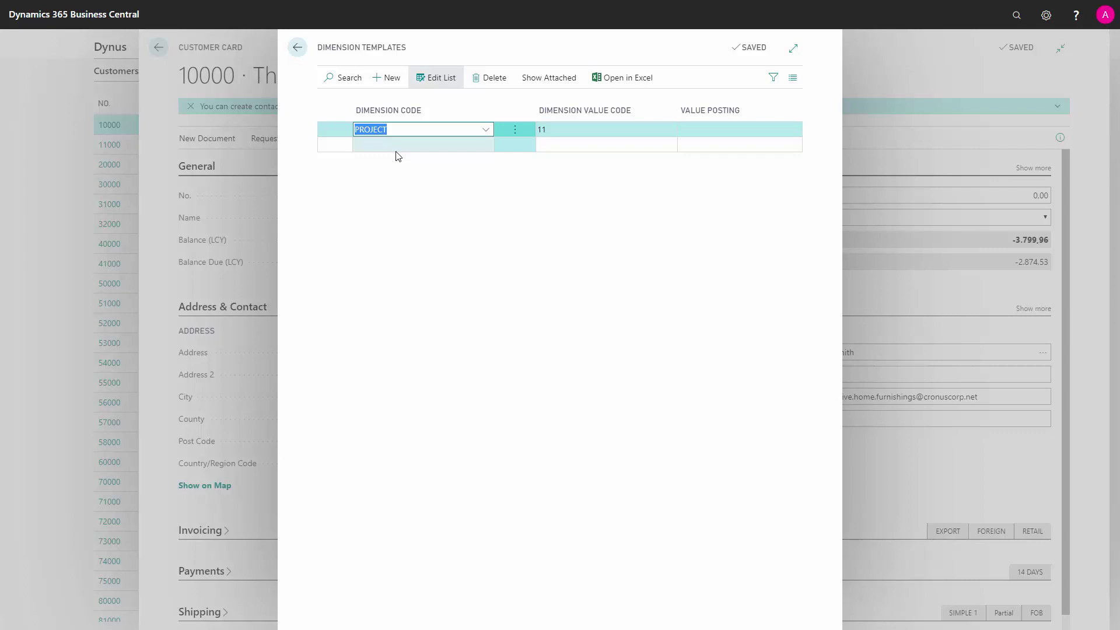
click(514, 129)
click(507, 175)
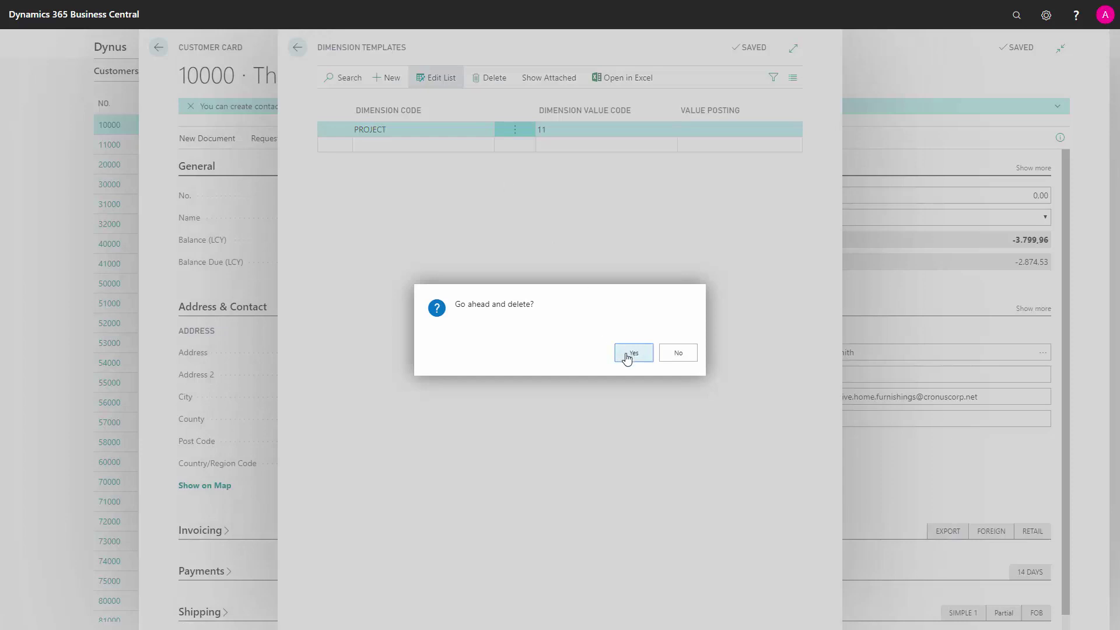
key(Return)
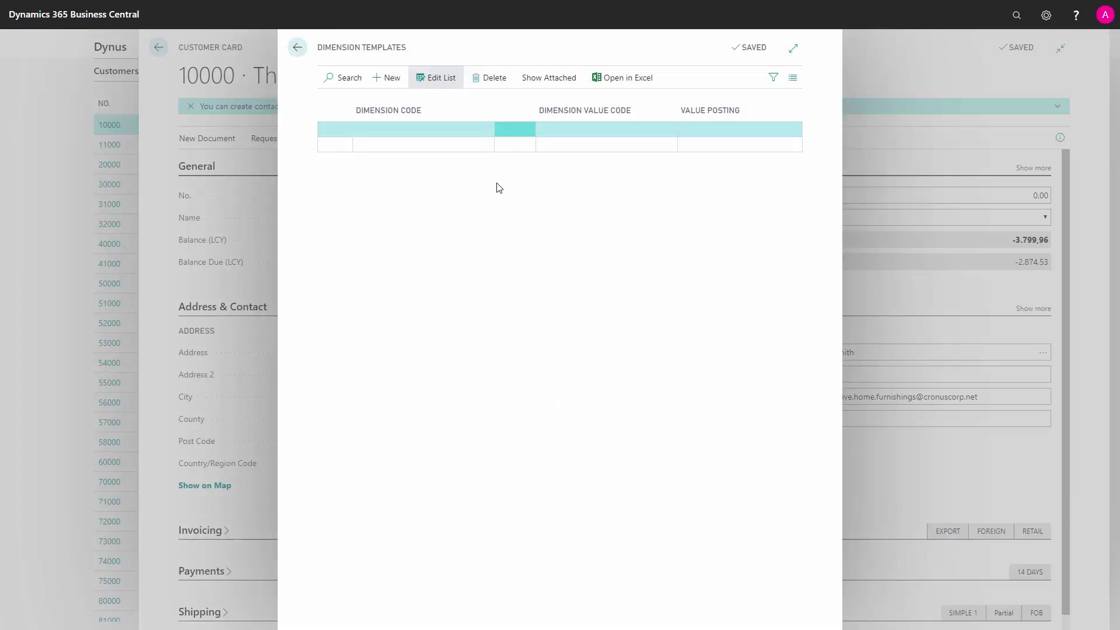
click(304, 51)
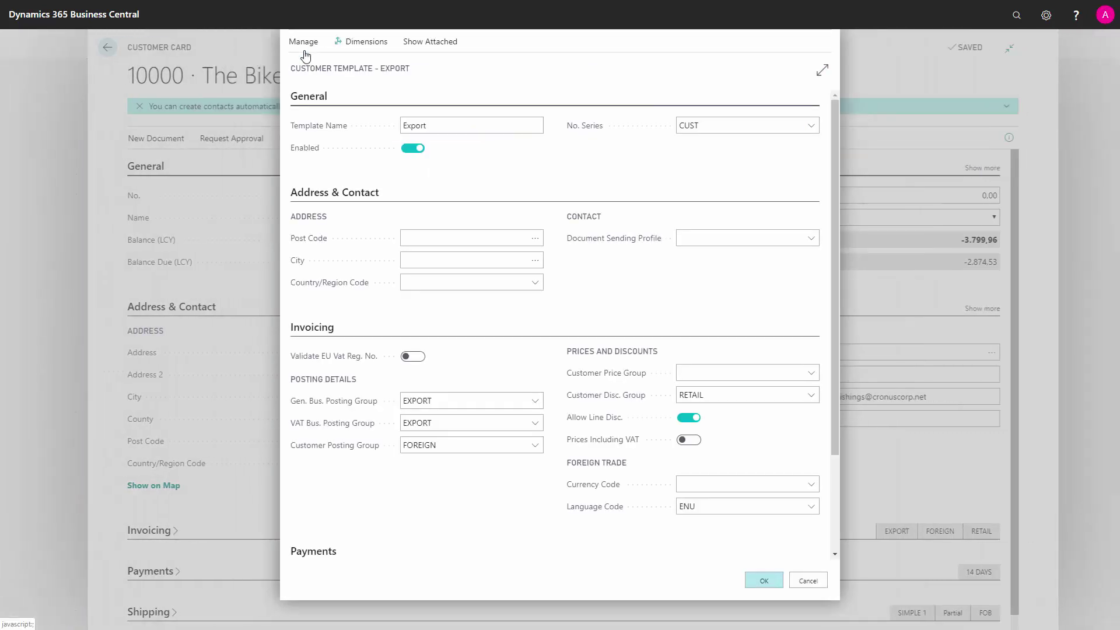
click(766, 582)
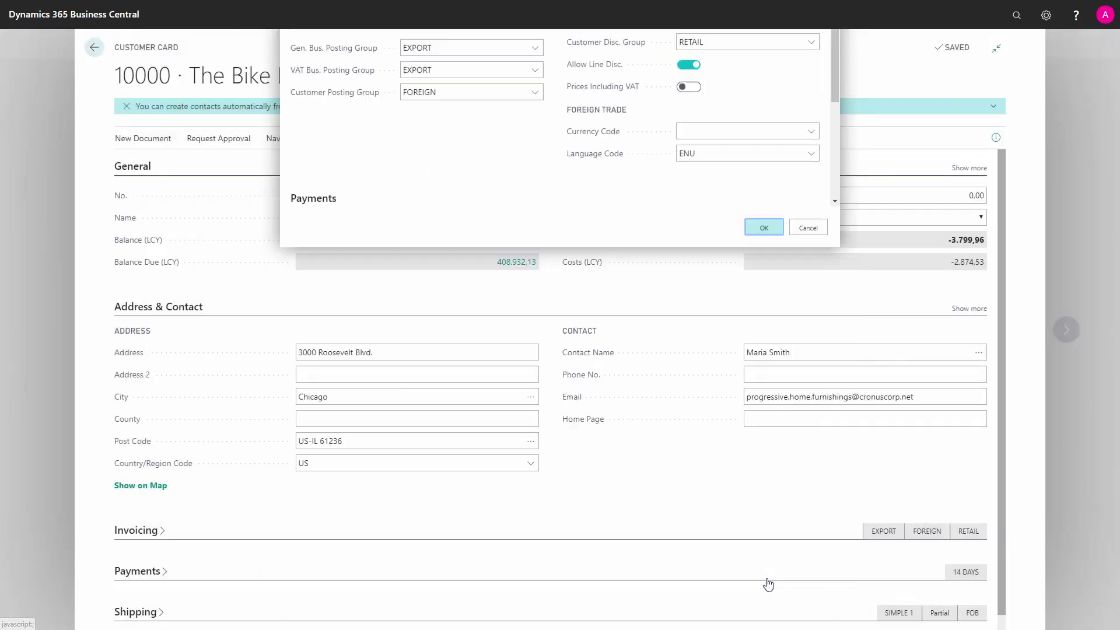
From the Customers list, create new customer C00010 using the Domestic template.
click(95, 48)
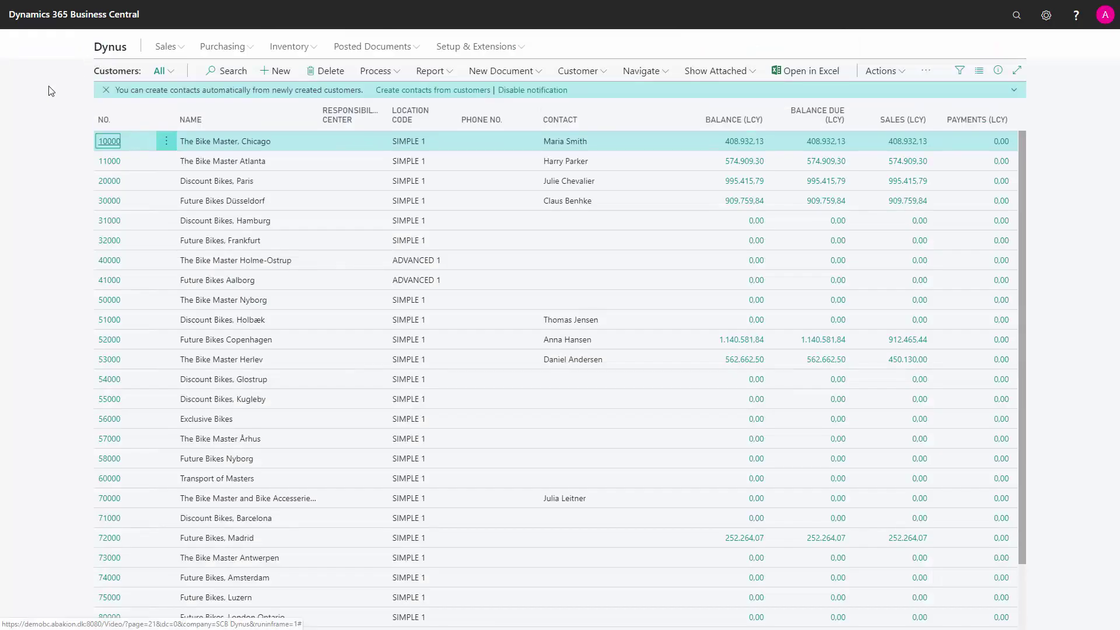
click(280, 71)
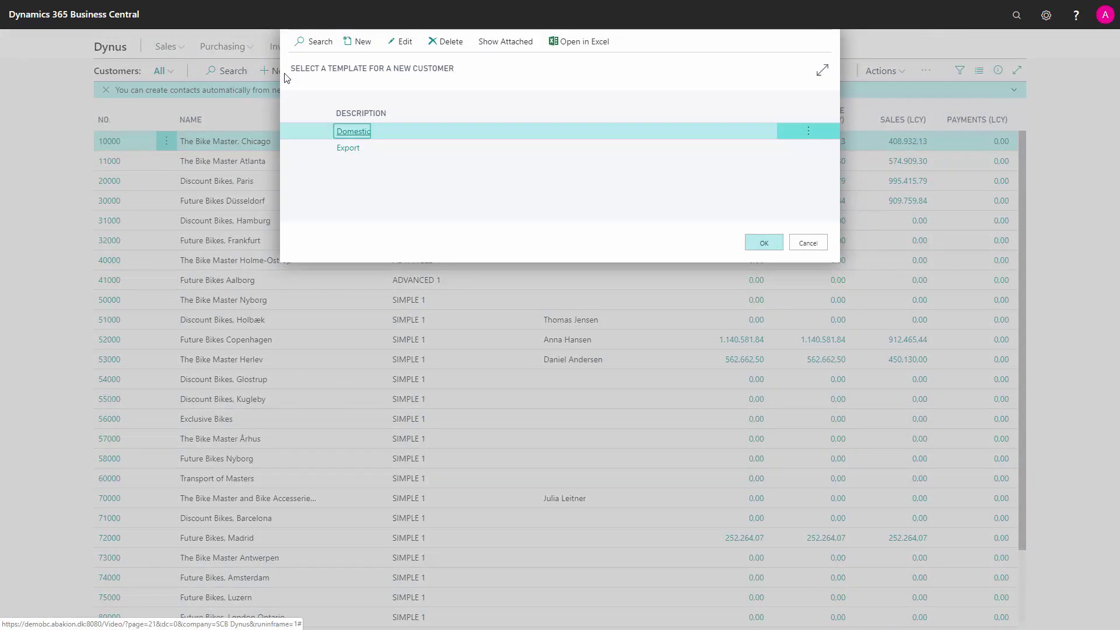
click(765, 243)
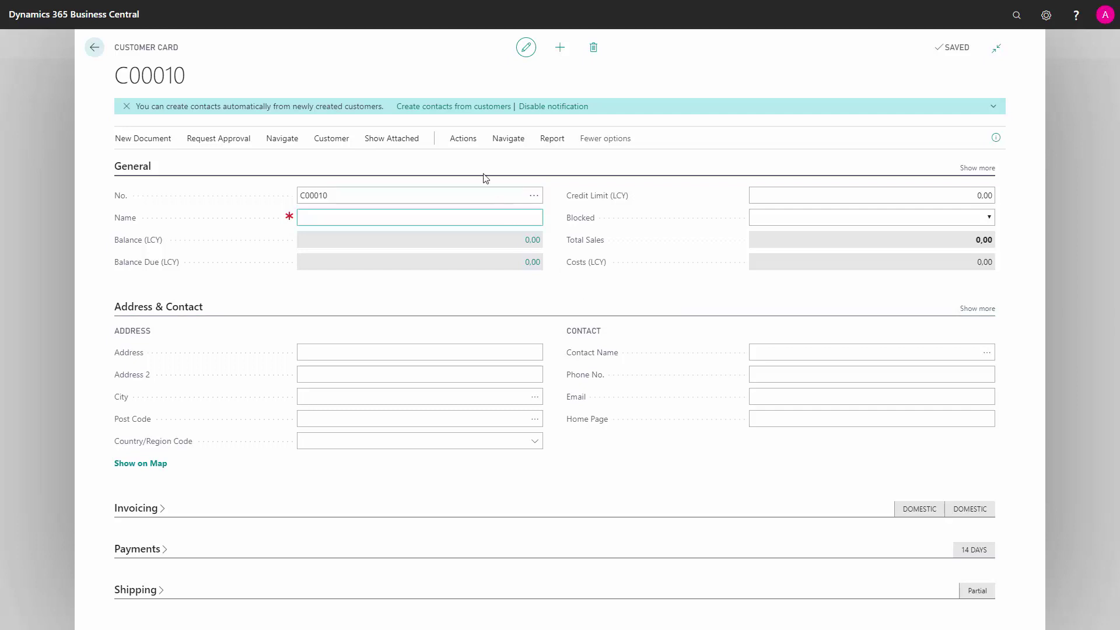
Apply the Export template to customer C00010 and expand its Invoicing details.
click(463, 140)
click(423, 159)
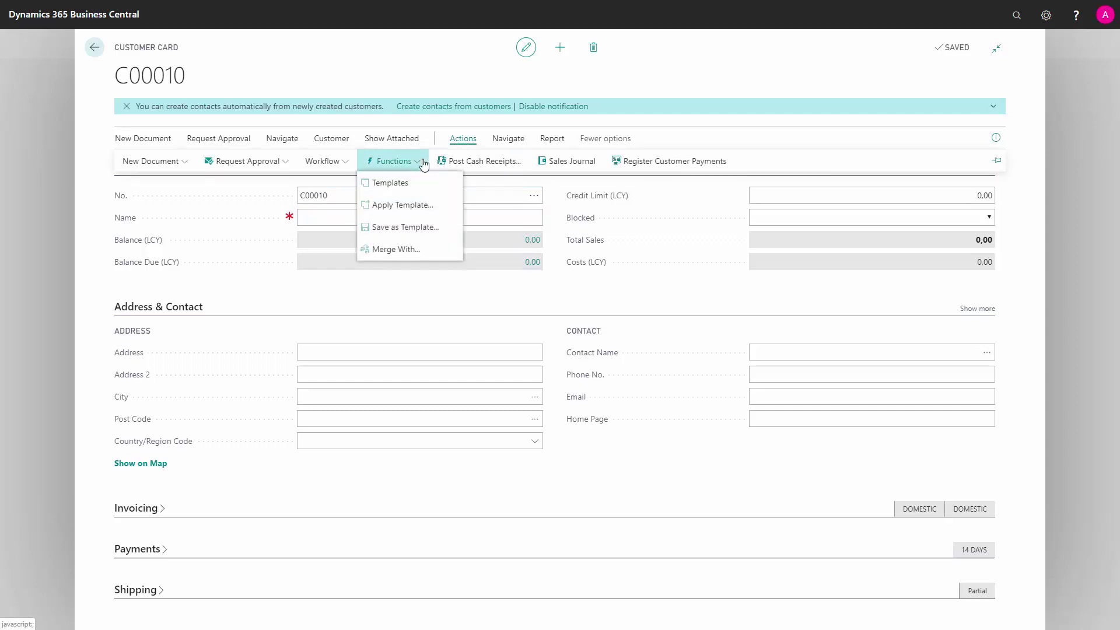
click(415, 208)
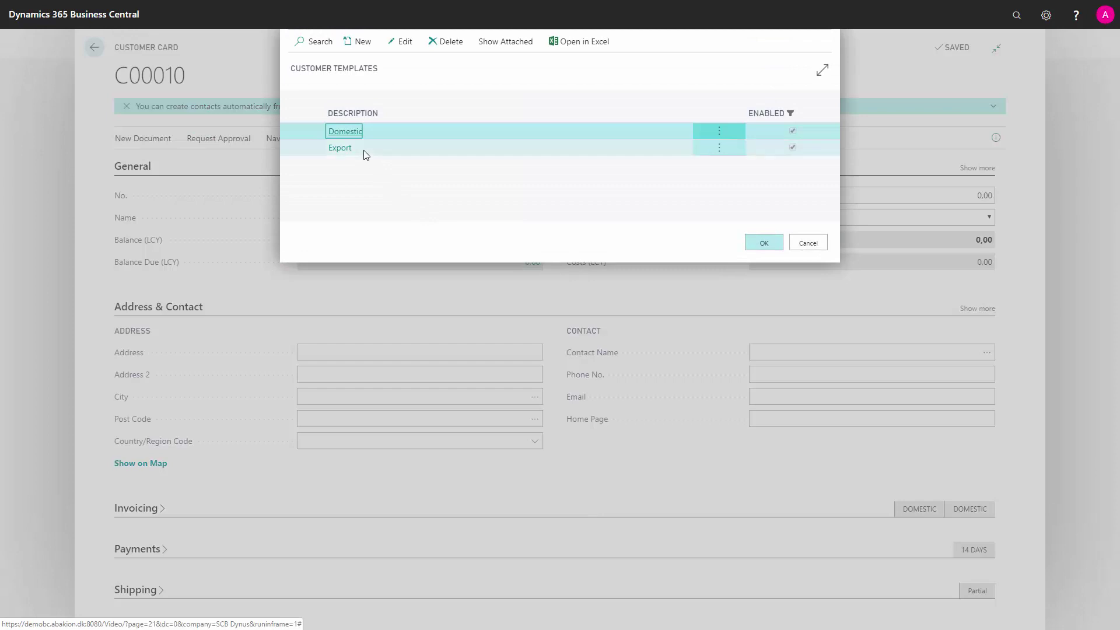
click(363, 151)
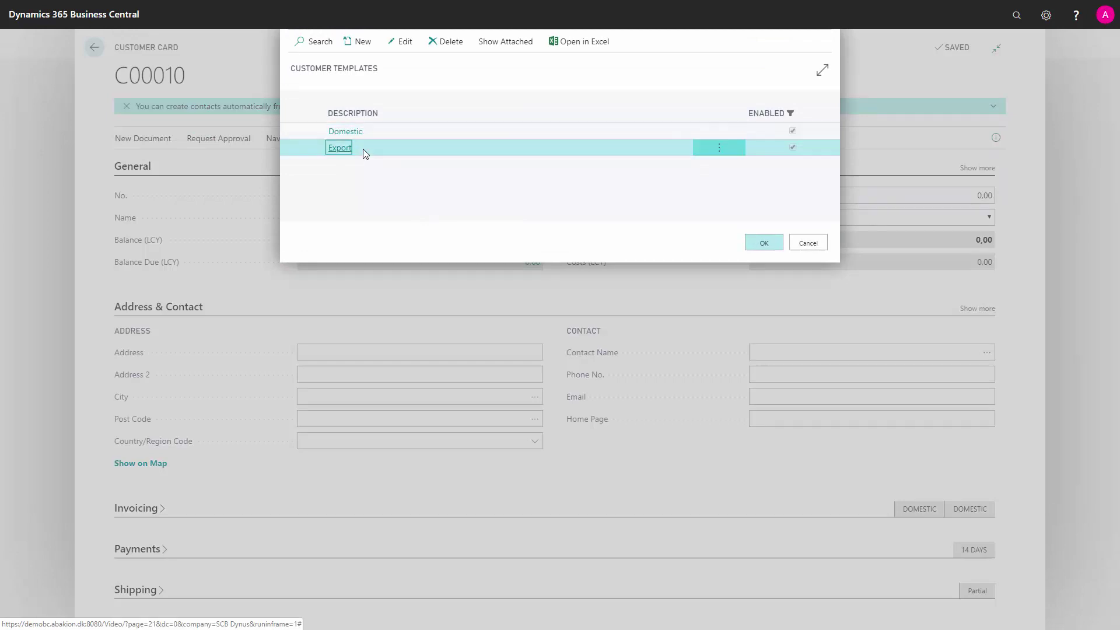
click(765, 243)
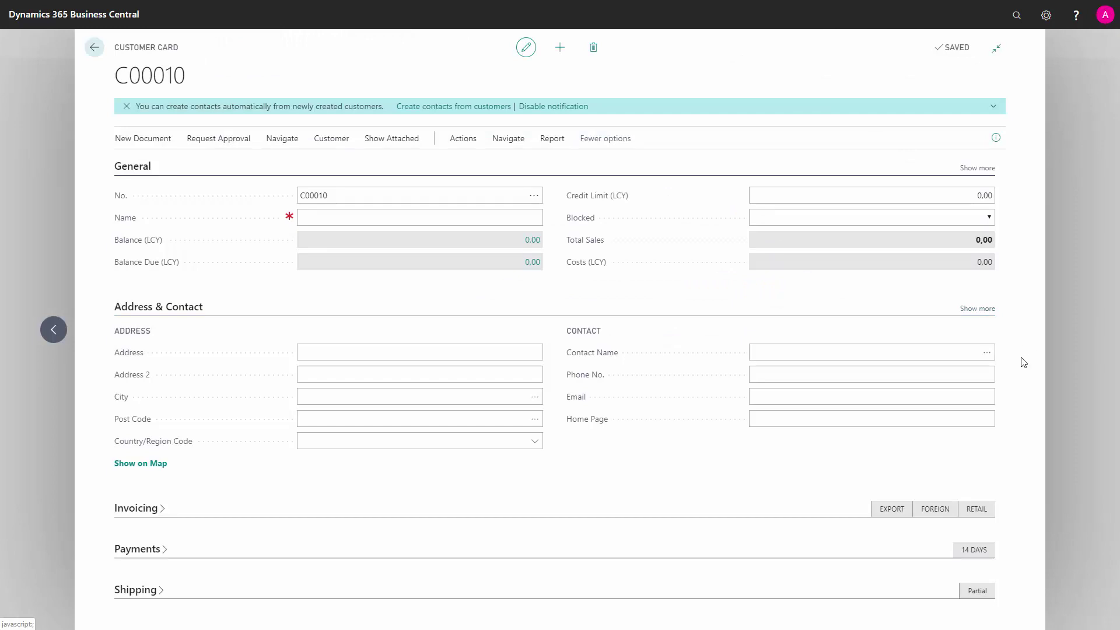
click(442, 419)
click(150, 508)
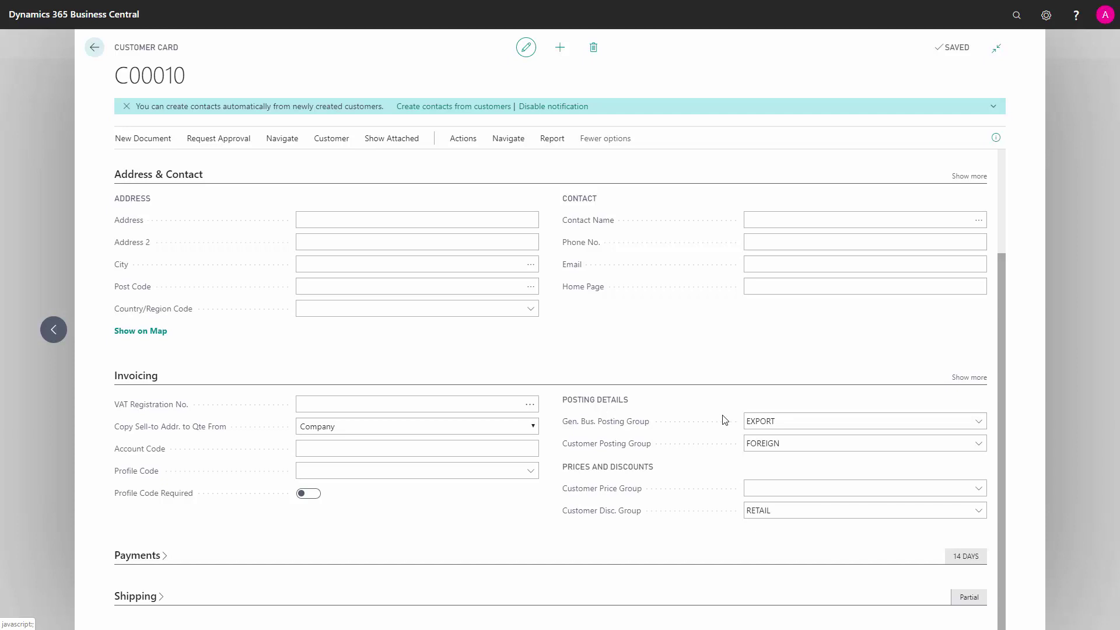
scroll(724, 420, up, 3)
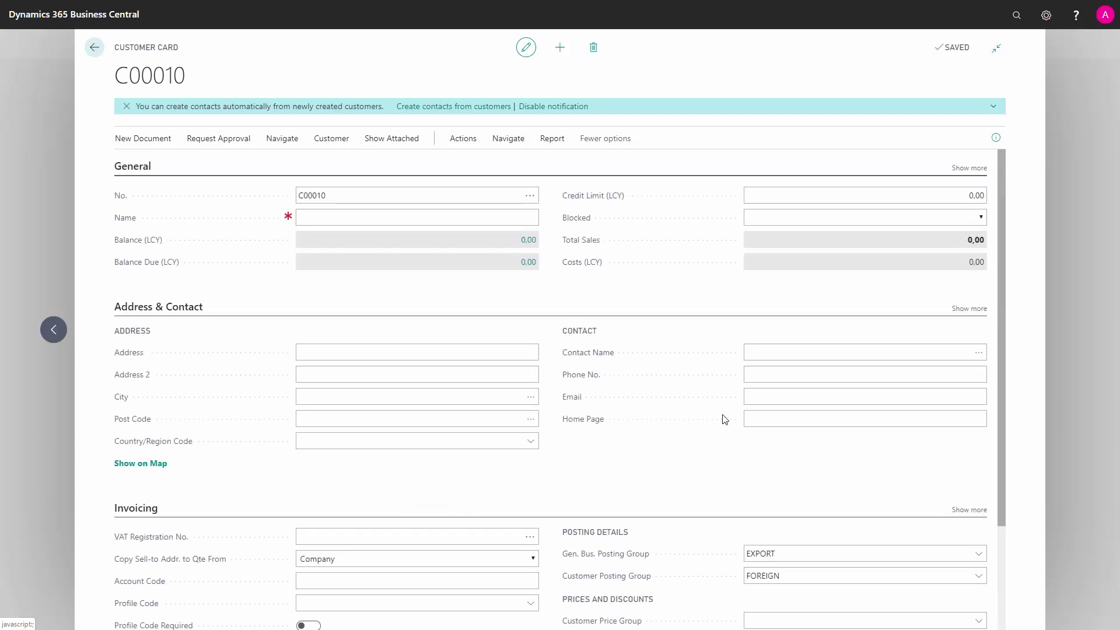
scroll(724, 417, down, 2)
scroll(722, 416, up, 1)
scroll(722, 415, down, 2)
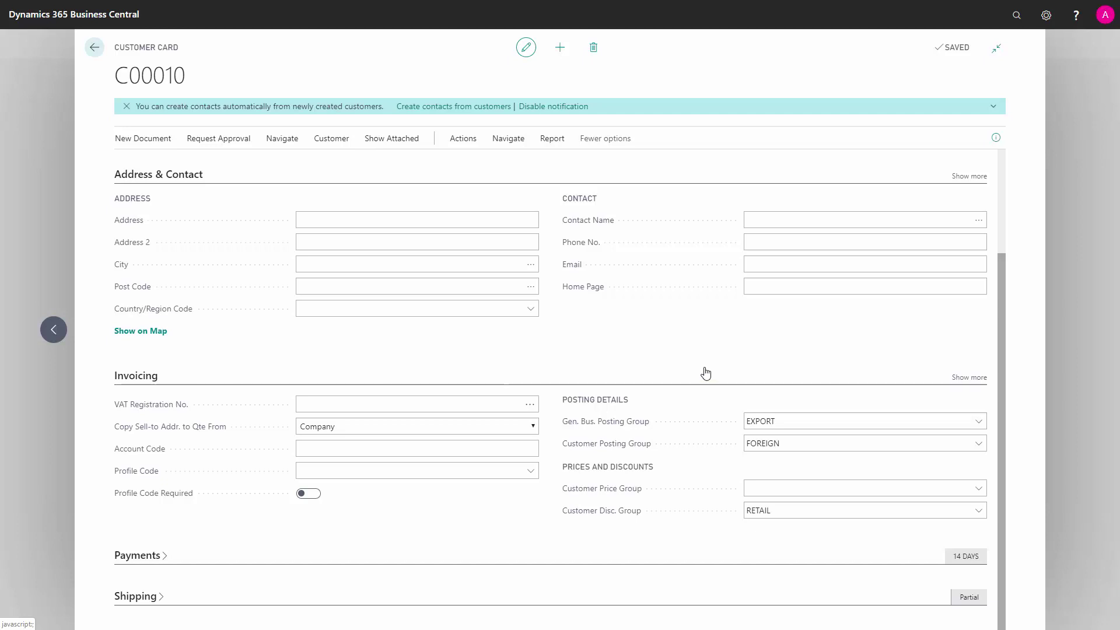
Reopen the Customer Templates list from customer C00010 and open the Export template.
click(464, 140)
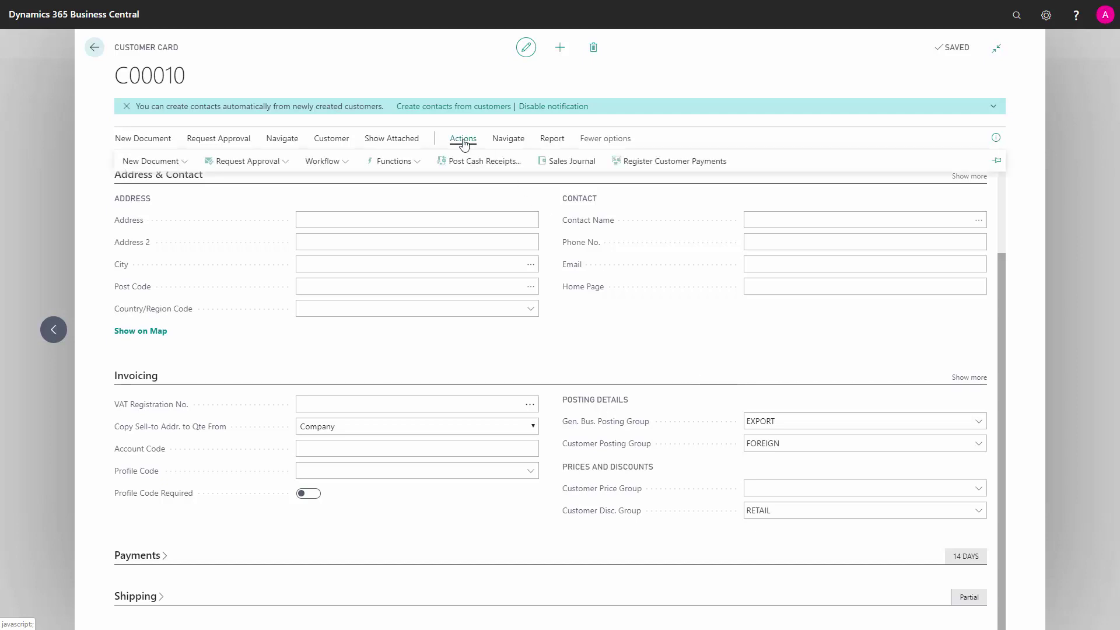
click(417, 161)
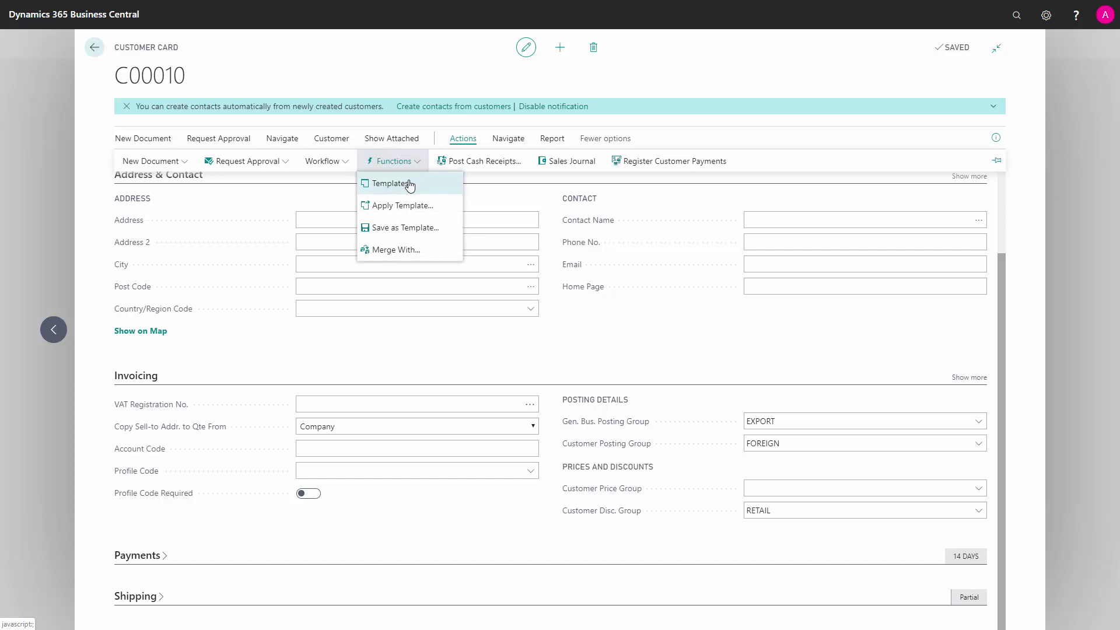
click(410, 185)
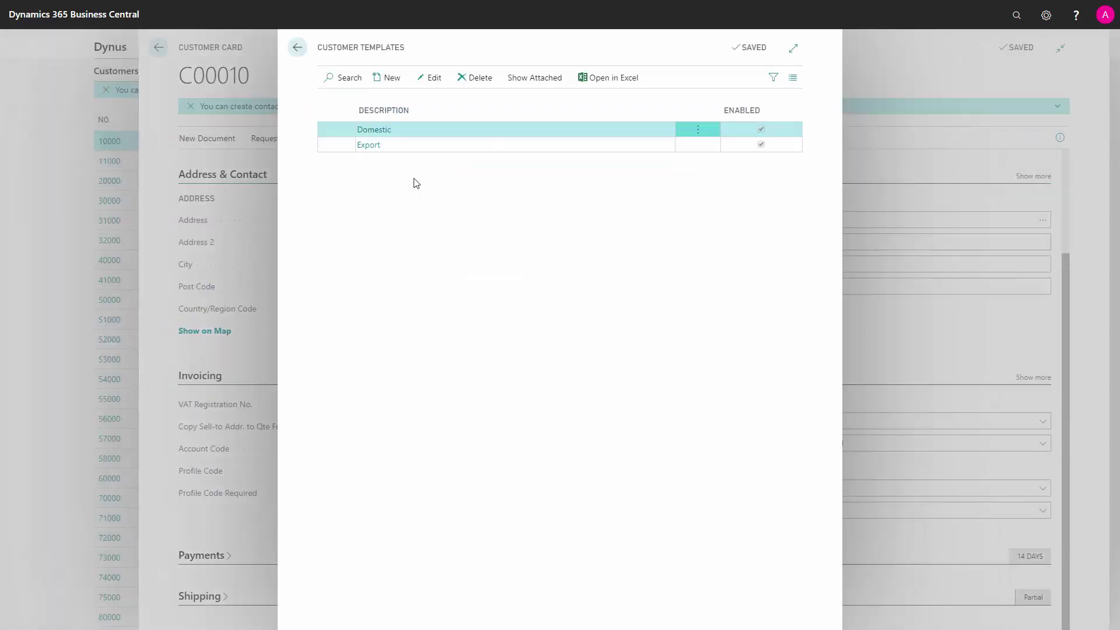
click(418, 147)
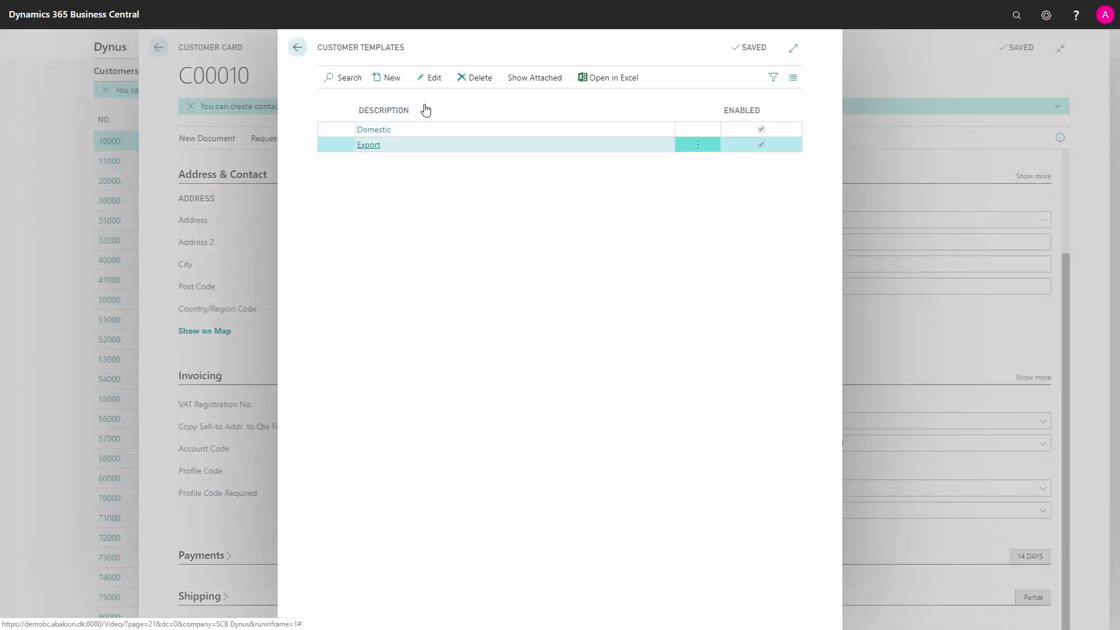